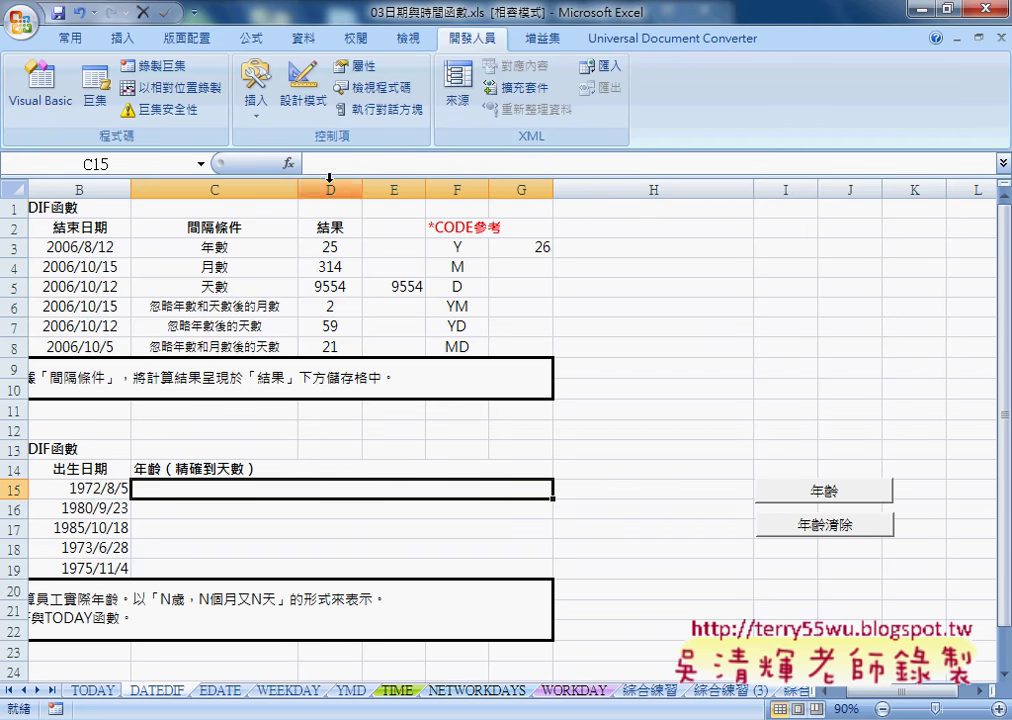
- Start a formula in cell C15 by entering =datedif(
{"action": "left_click", "coordinate": [335, 167]}
{"action": "type", "text": "="}
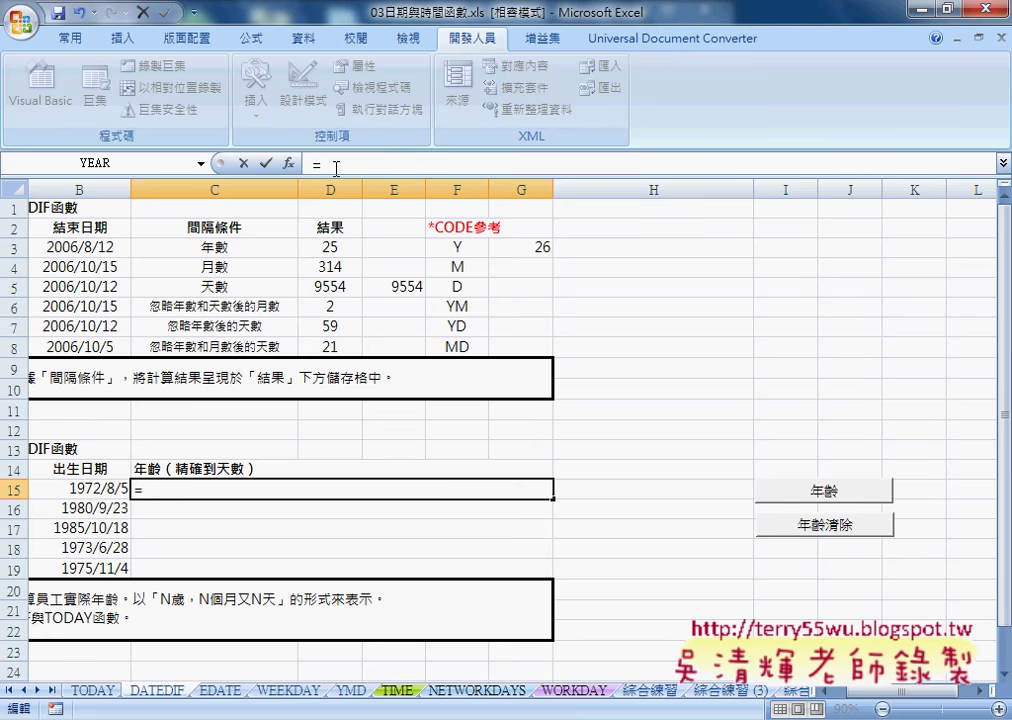
{"action": "type", "text": "date"}
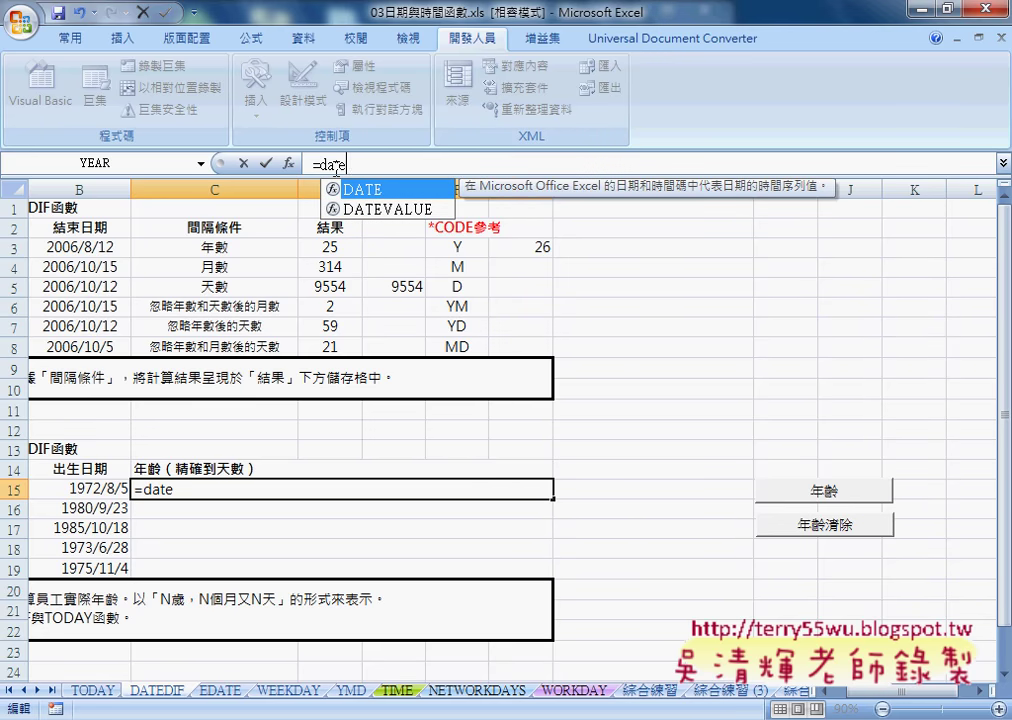
{"action": "type", "text": "dif"}
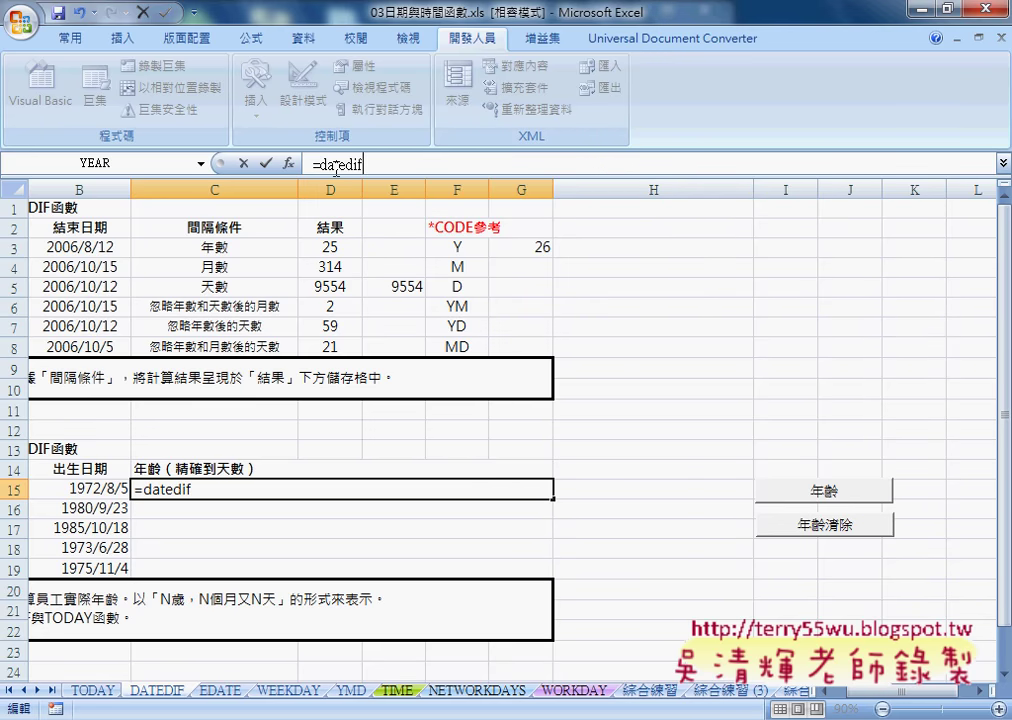
{"action": "type", "text": "("}
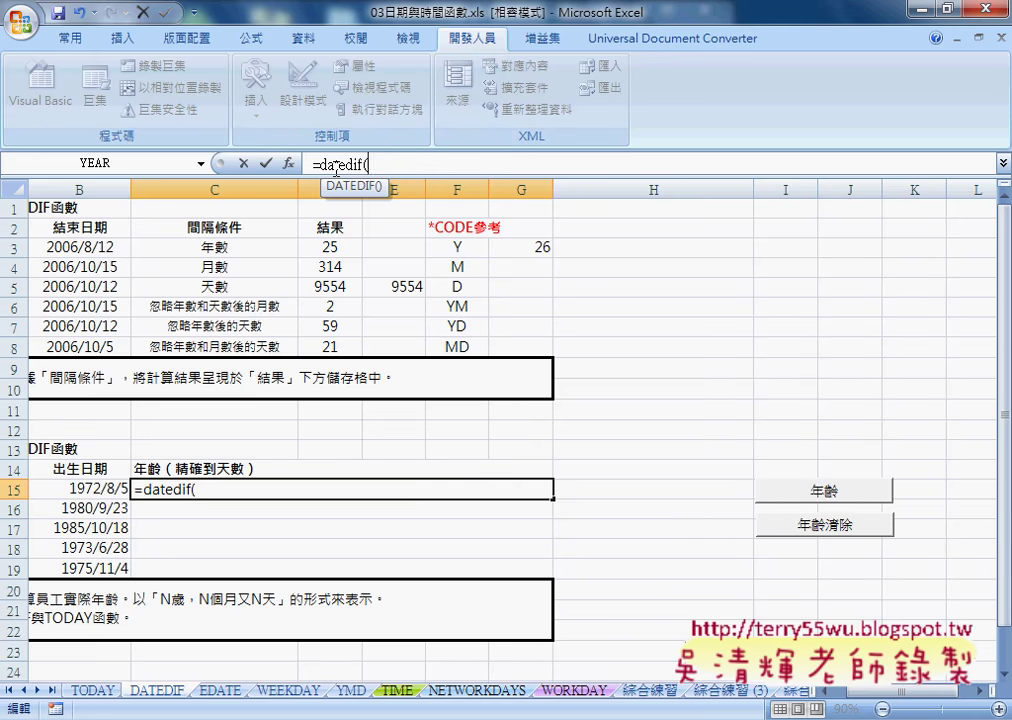
- Complete C15 as =DATEDIF(B15,TODAY(),"Y") for an age of 44, then open A20's description for editing
{"action": "left_click", "coordinate": [100, 487]}
{"action": "type", "text": ","}
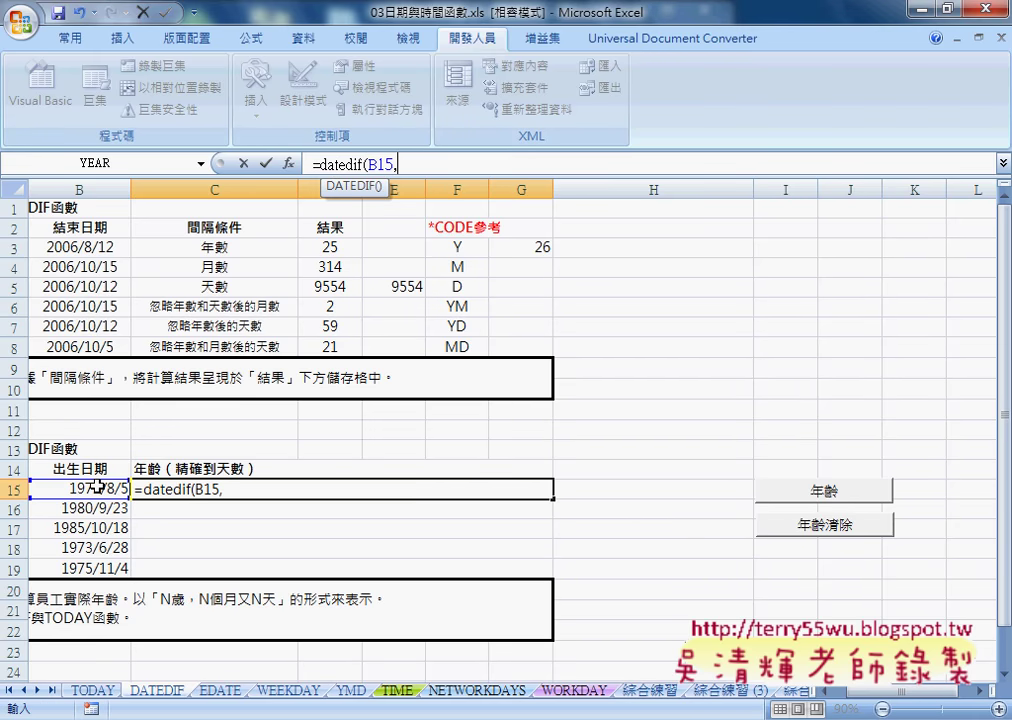
{"action": "type", "text": "to"}
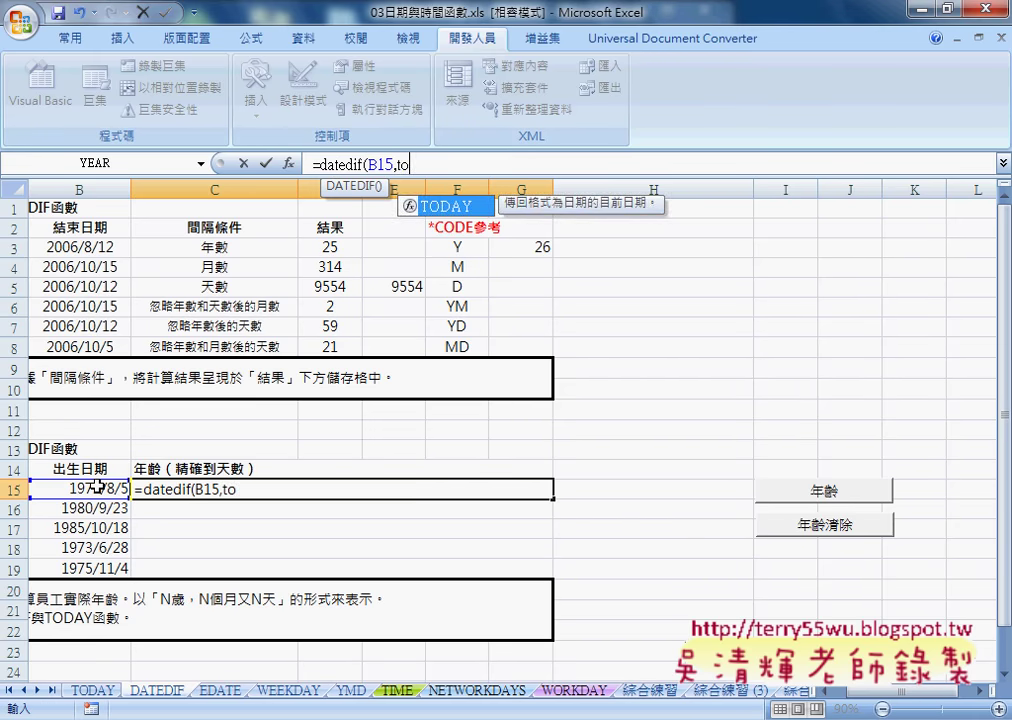
{"action": "type", "text": "day"}
{"action": "type", "text": "(),"}
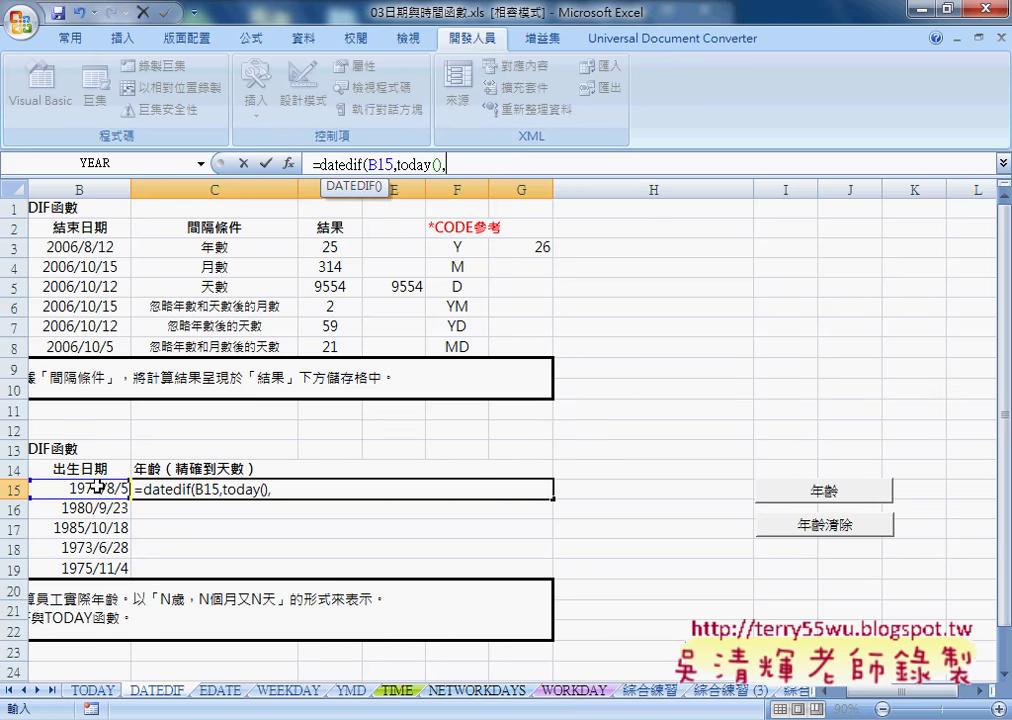
{"action": "type", "text": "\"Y\""}
{"action": "type", "text": ")"}
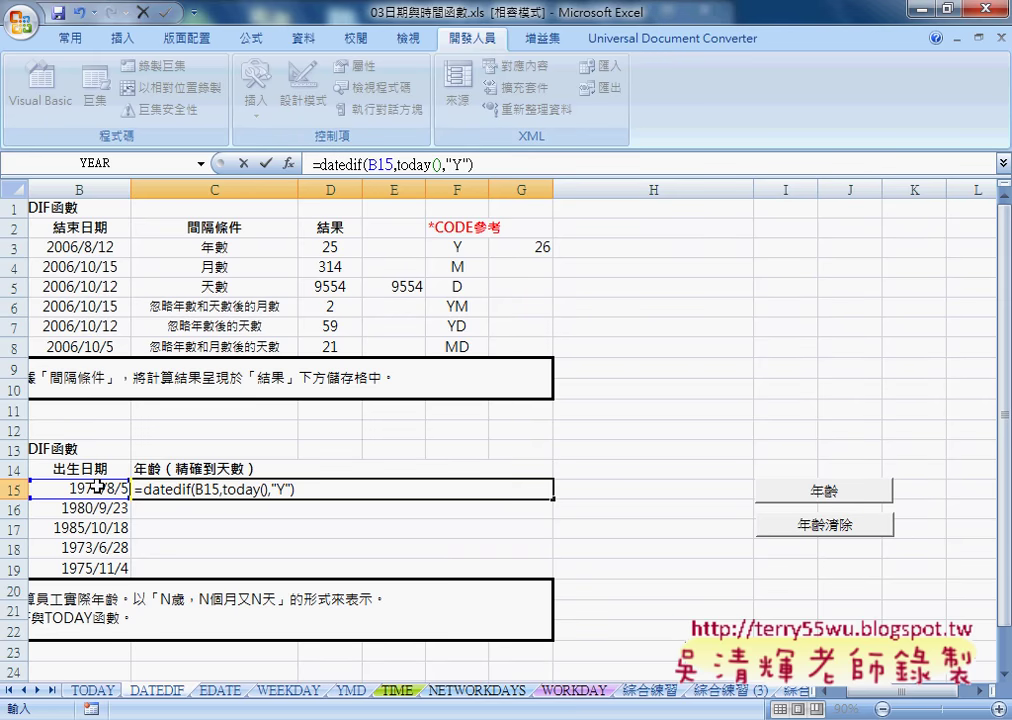
{"action": "left_click", "coordinate": [266, 163]}
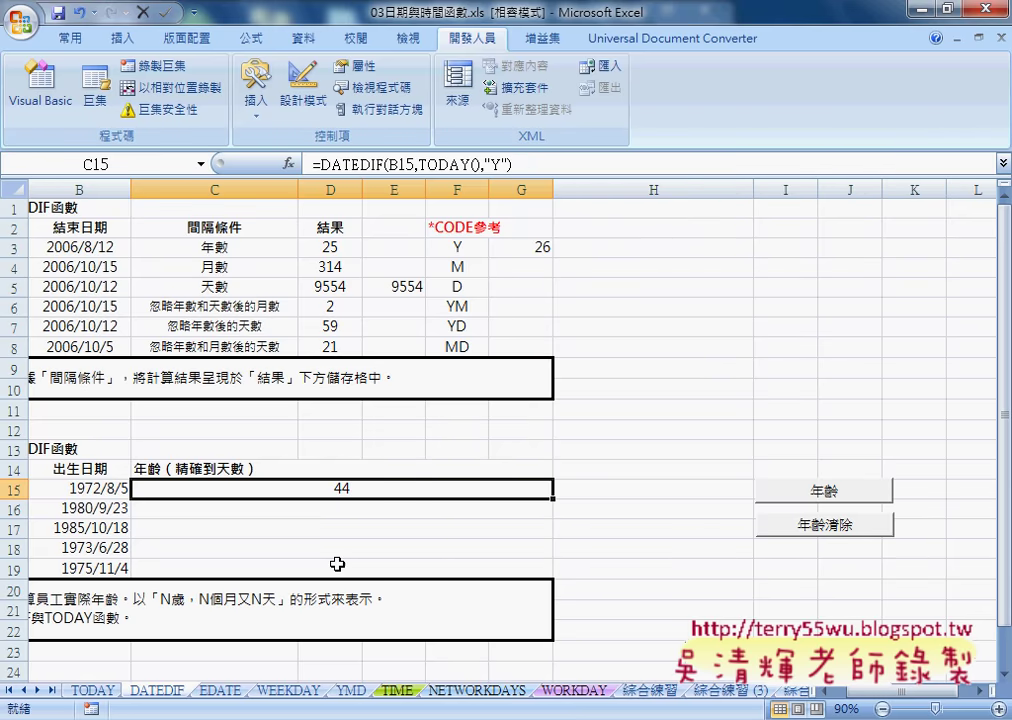
{"action": "double_click", "coordinate": [294, 598]}
- Copy the 歲，N個月又N天 wording from A20 and append it as text to C15's formula
{"action": "left_click_drag", "start_coordinate": [264, 599], "coordinate": [371, 600]}
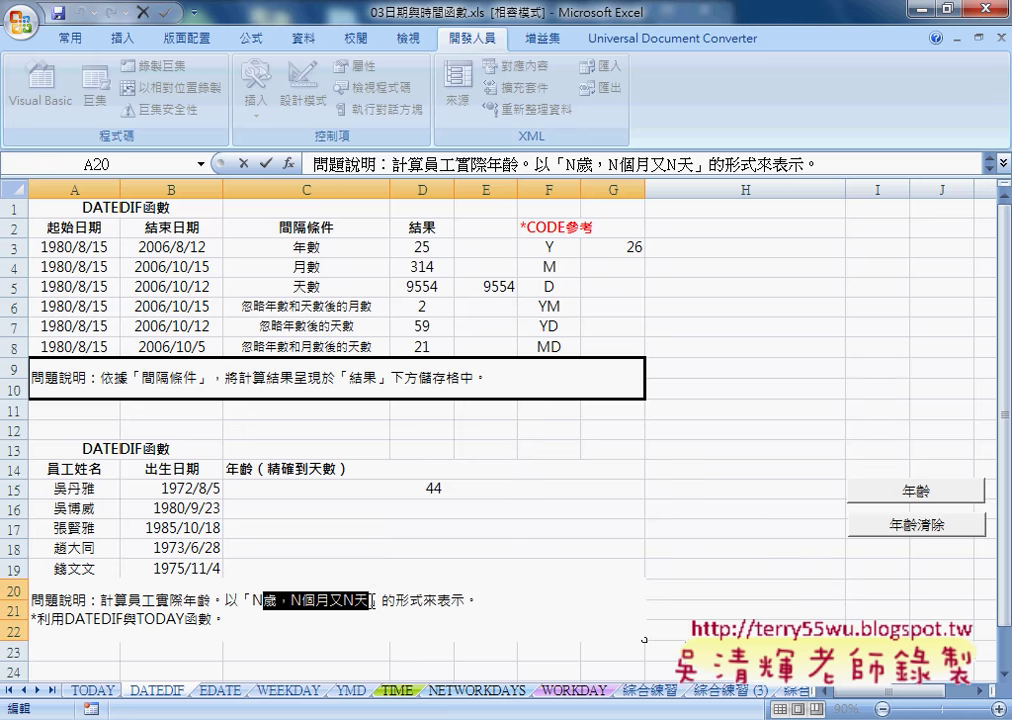
{"action": "left_click", "coordinate": [243, 163]}
{"action": "double_click", "coordinate": [459, 494]}
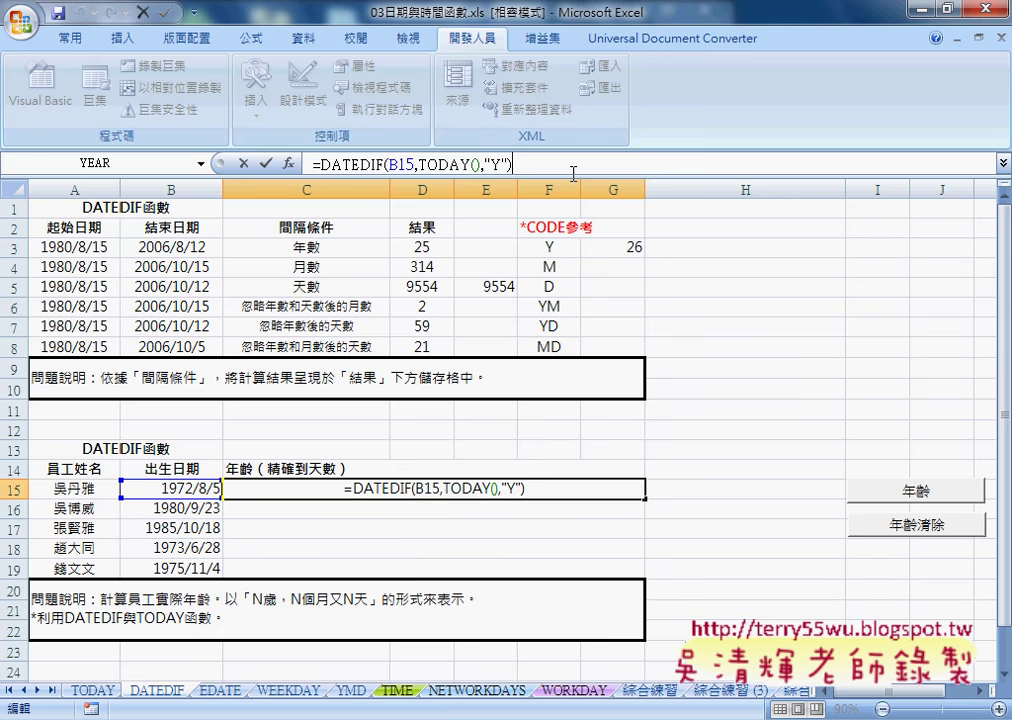
{"action": "type", "text": "&"}
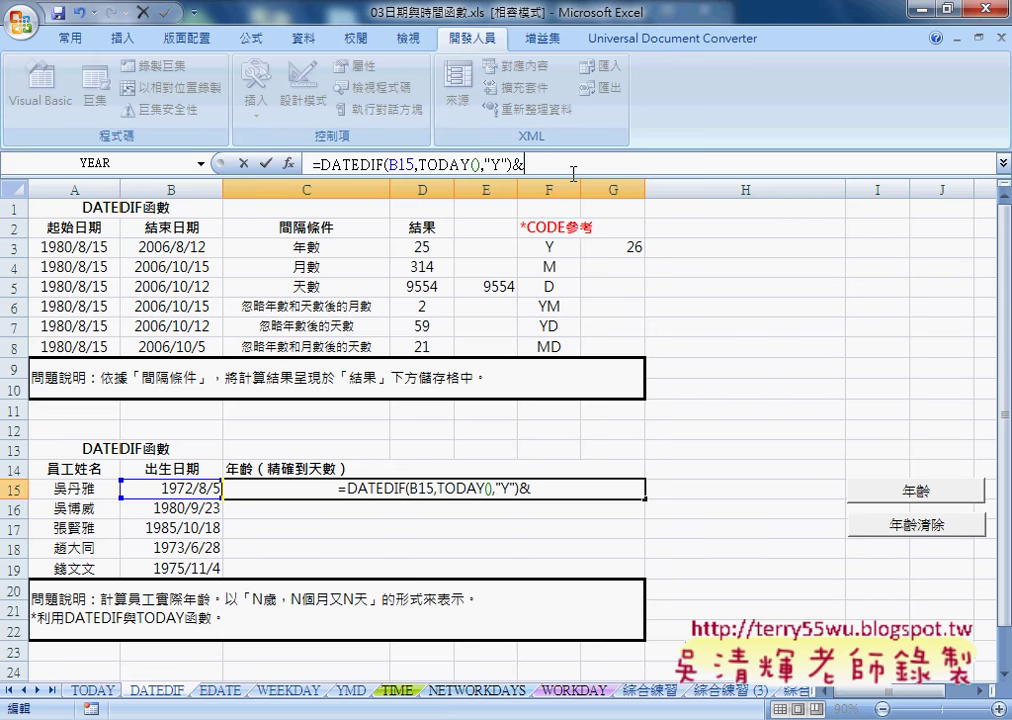
{"action": "type", "text": "\"\""}
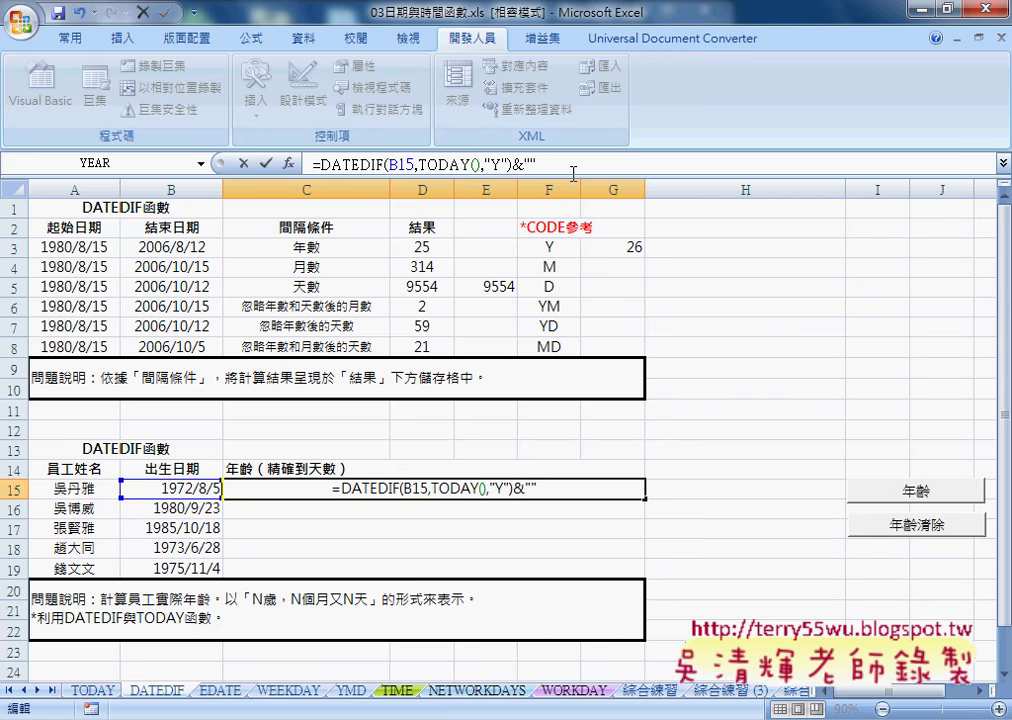
{"action": "type", "text": "歲，N個月又N天"}
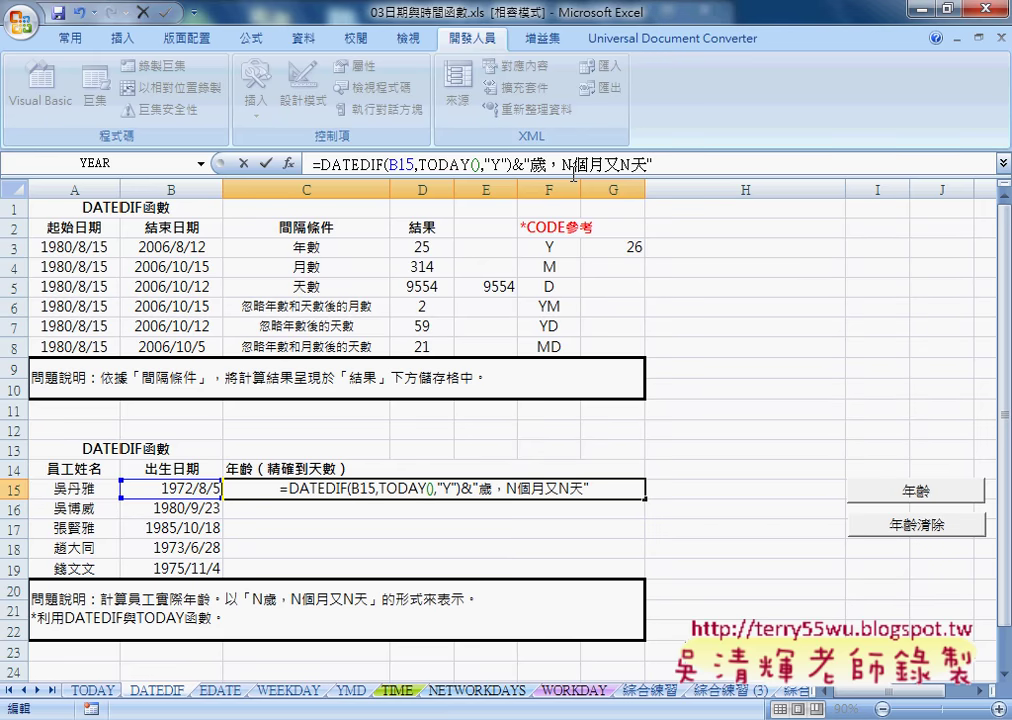
{"action": "left_click", "coordinate": [266, 162]}
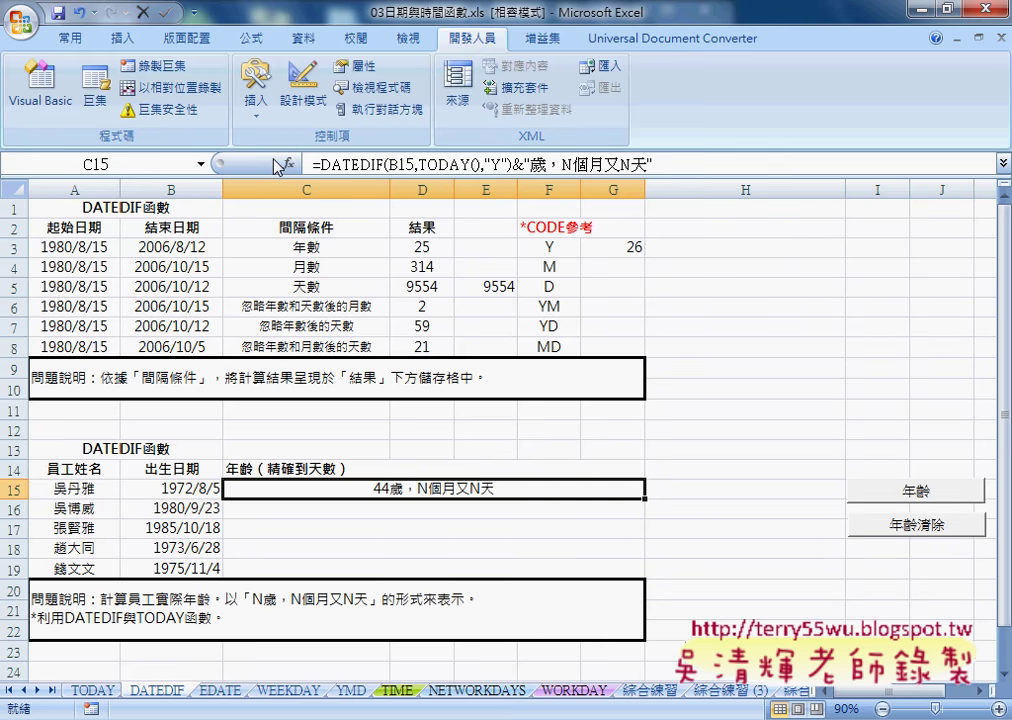
- Replace the month placeholder with DATEDIF(B15,TODAY(),"YM") so C15 shows 44歲，2個月又N天
{"action": "left_click_drag", "start_coordinate": [320, 163], "coordinate": [514, 163]}
{"action": "key", "text": "ctrl+c"}
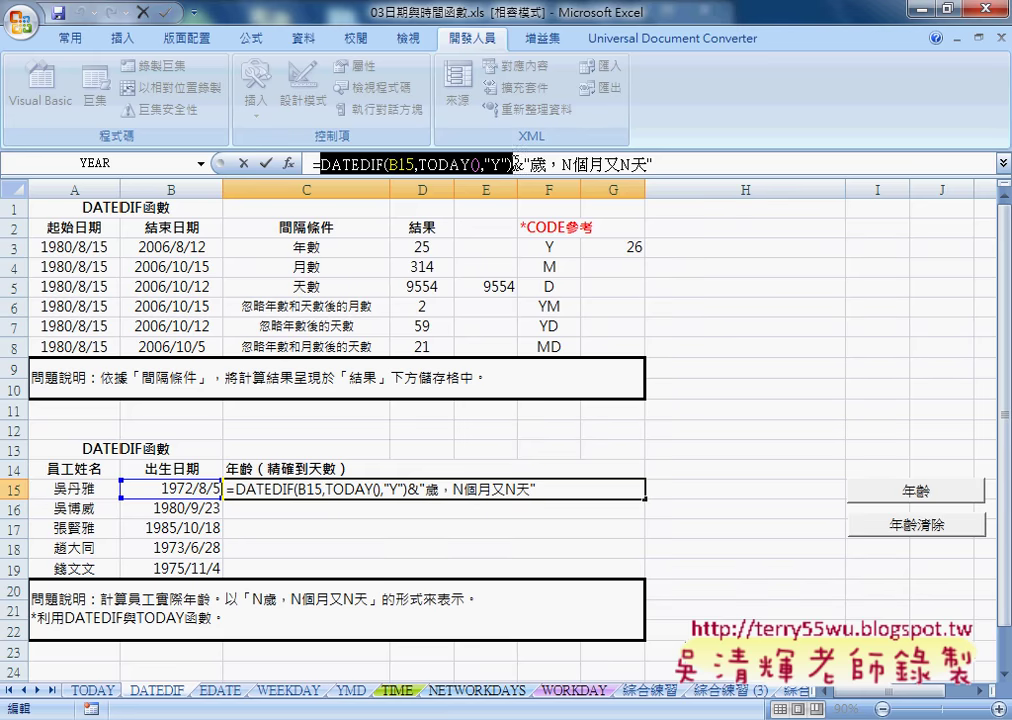
{"action": "left_click_drag", "start_coordinate": [560, 164], "coordinate": [572, 164]}
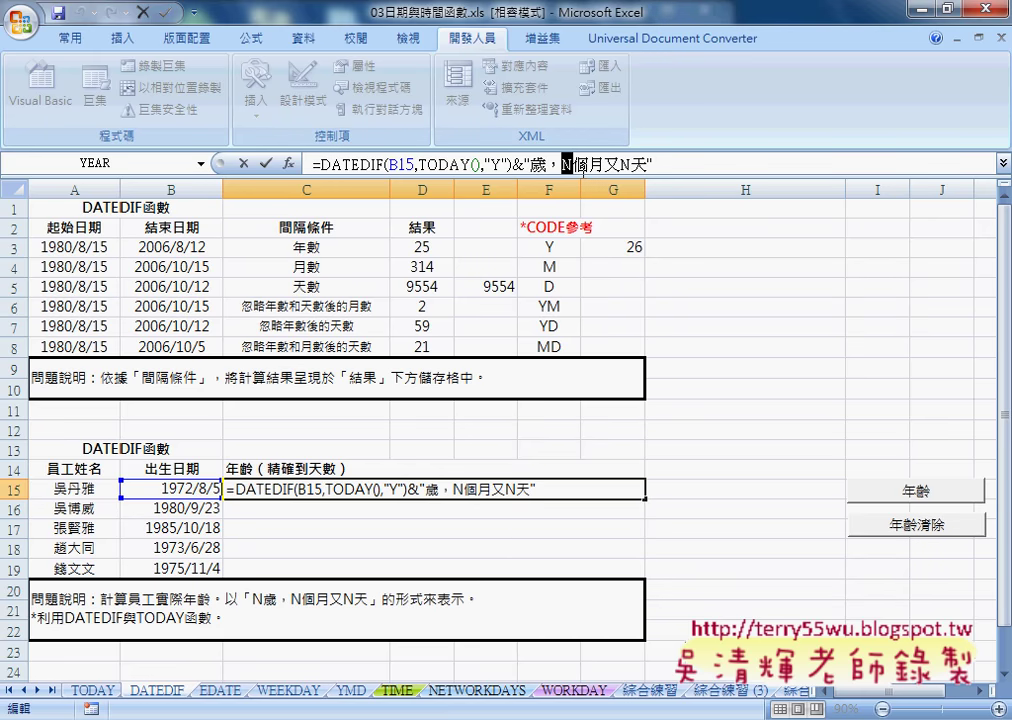
{"action": "type", "text": "\"歲，\""}
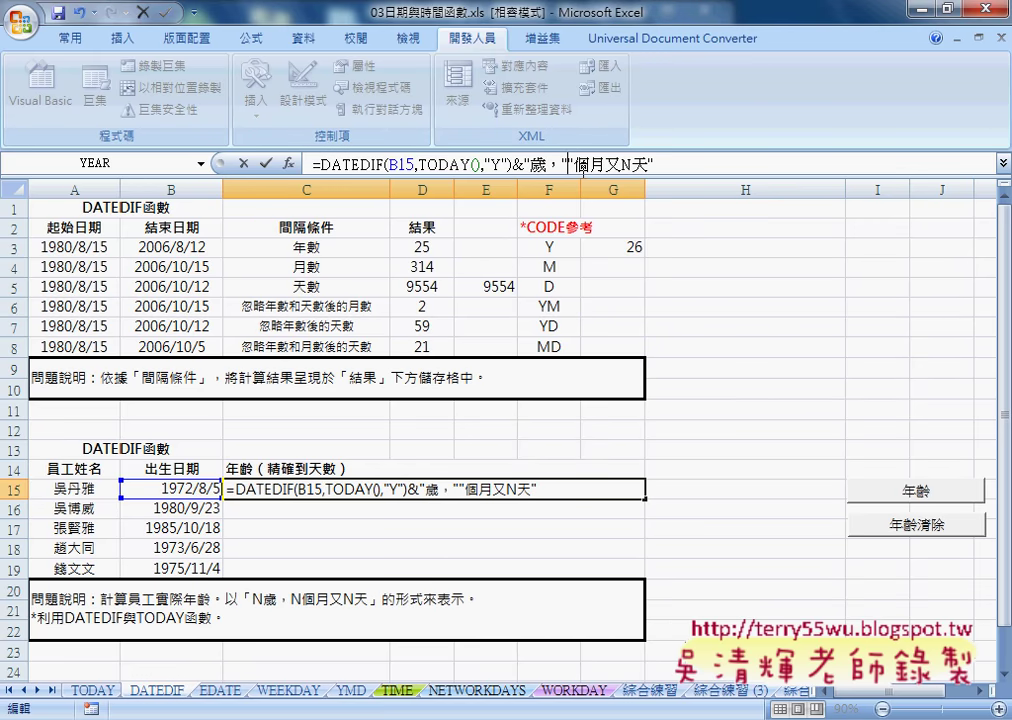
{"action": "type", "text": "&&"}
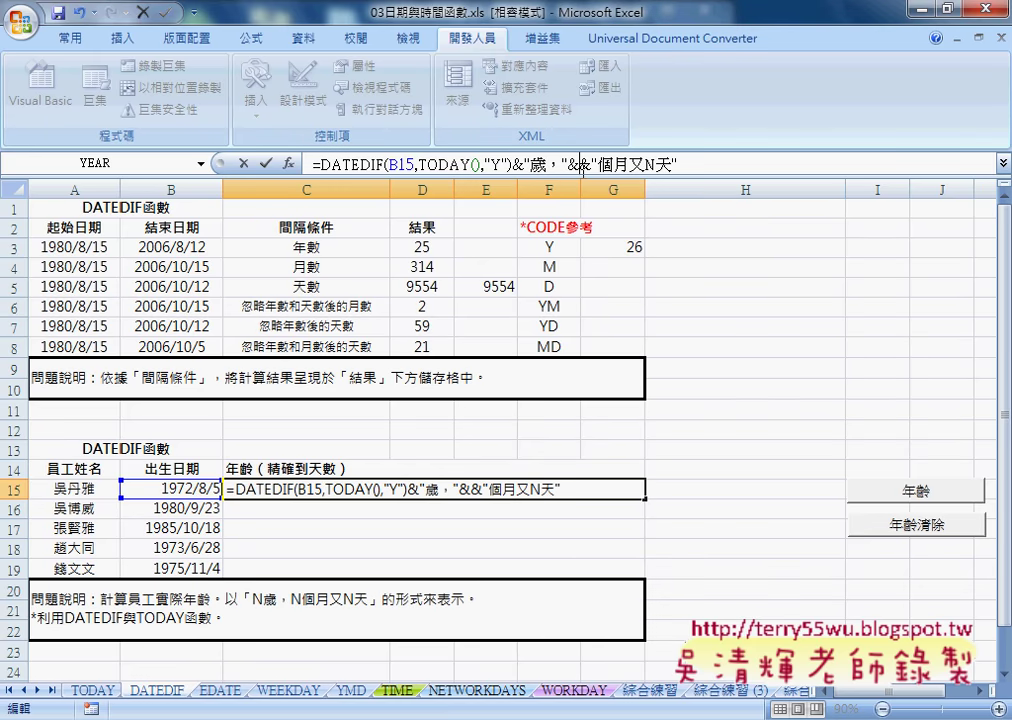
{"action": "key", "text": "ctrl+v"}
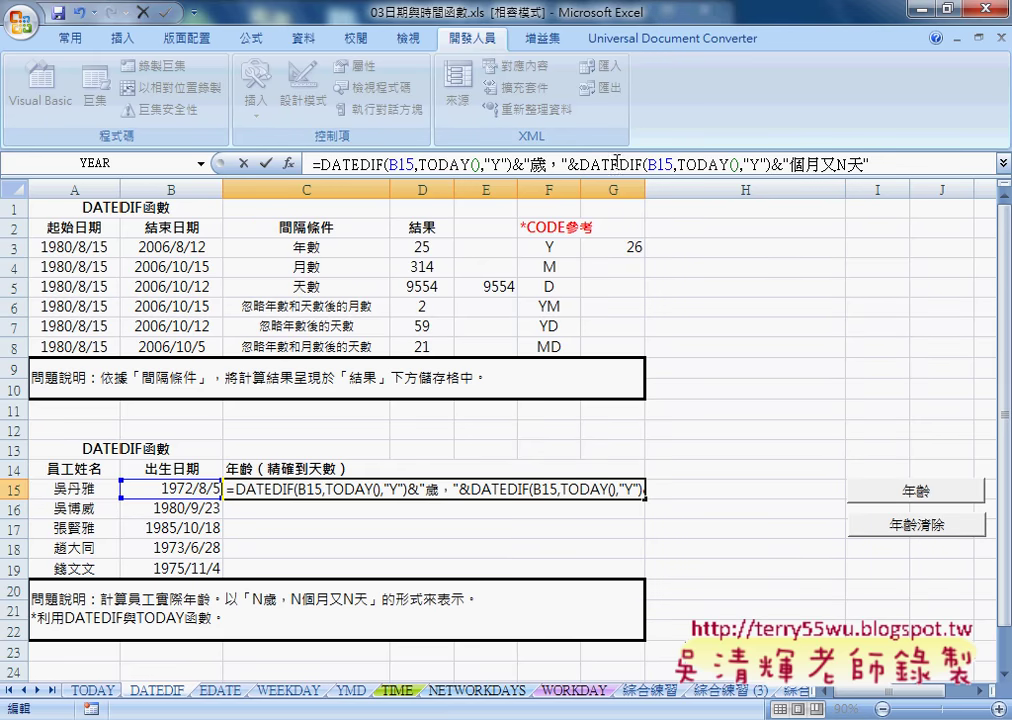
{"action": "double_click", "coordinate": [754, 164]}
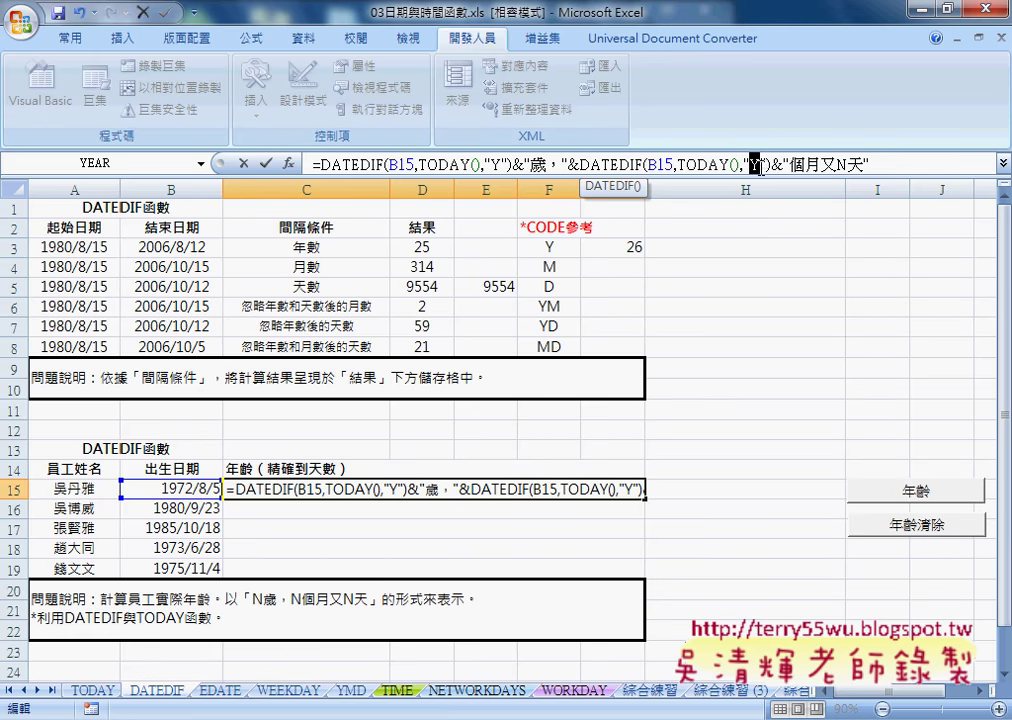
{"action": "left_click", "coordinate": [853, 172]}
{"action": "type", "text": "M"}
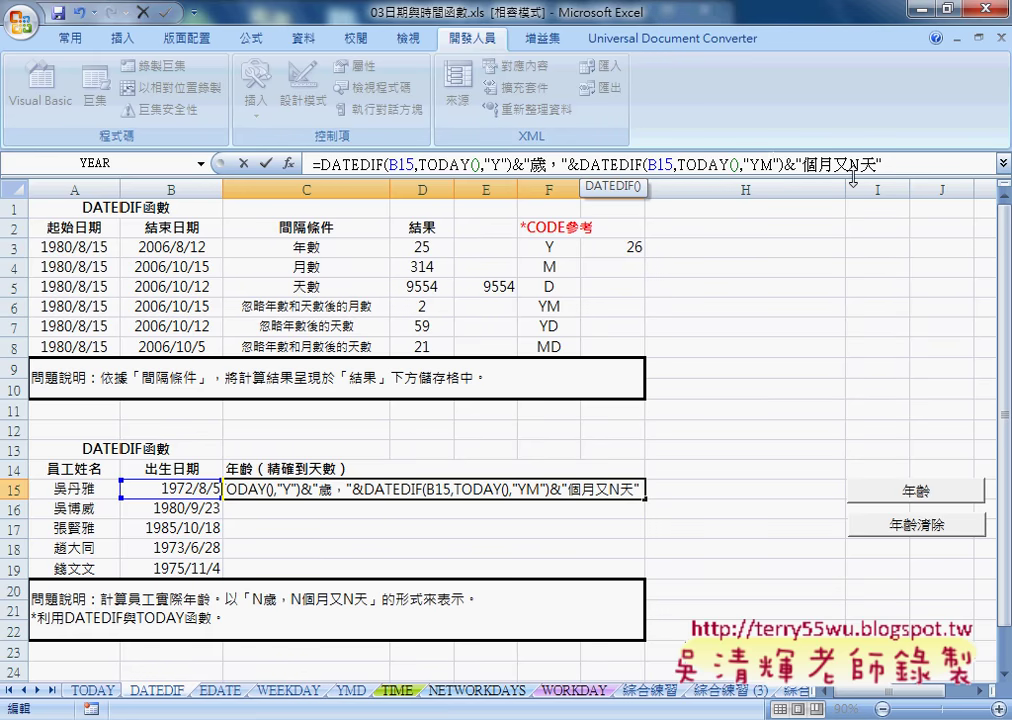
{"action": "left_click", "coordinate": [266, 163]}
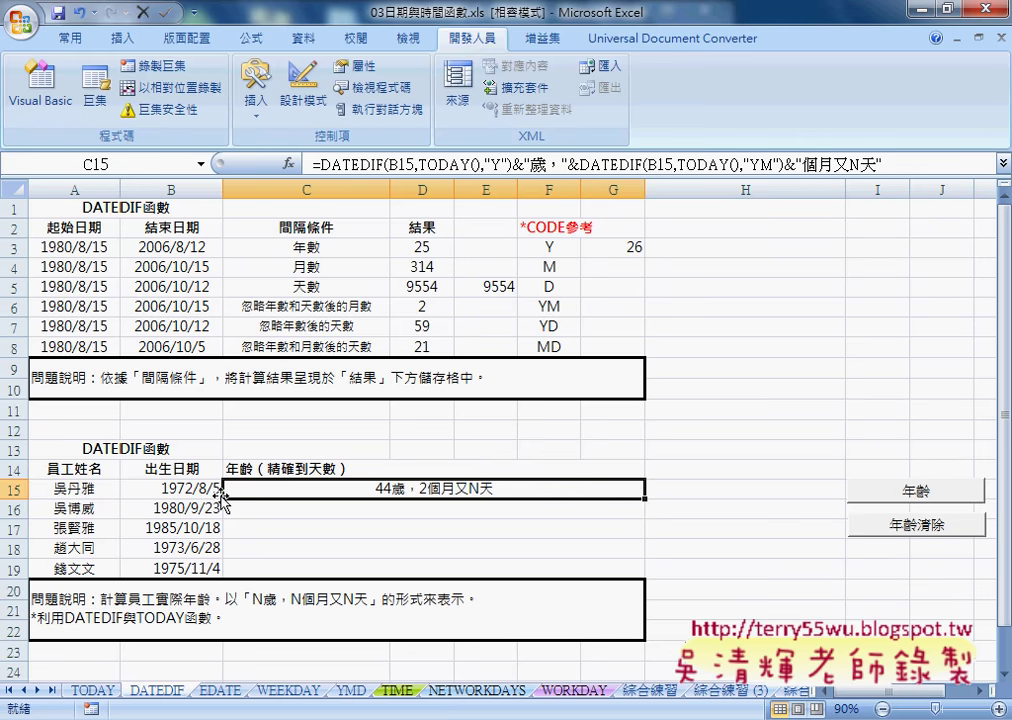
- Replace the day placeholder with DATEDIF(B15,TODAY(),"MD") so C15 reads 44歲，2個月又9天
{"action": "left_click", "coordinate": [853, 164]}
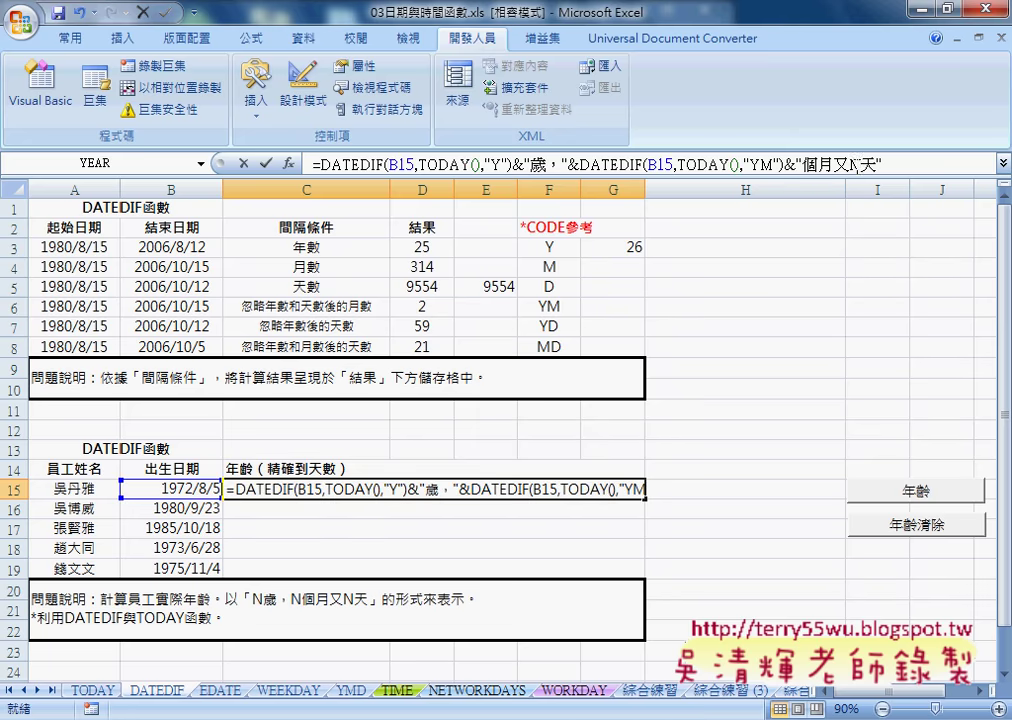
{"action": "left_click_drag", "start_coordinate": [853, 164], "coordinate": [860, 168]}
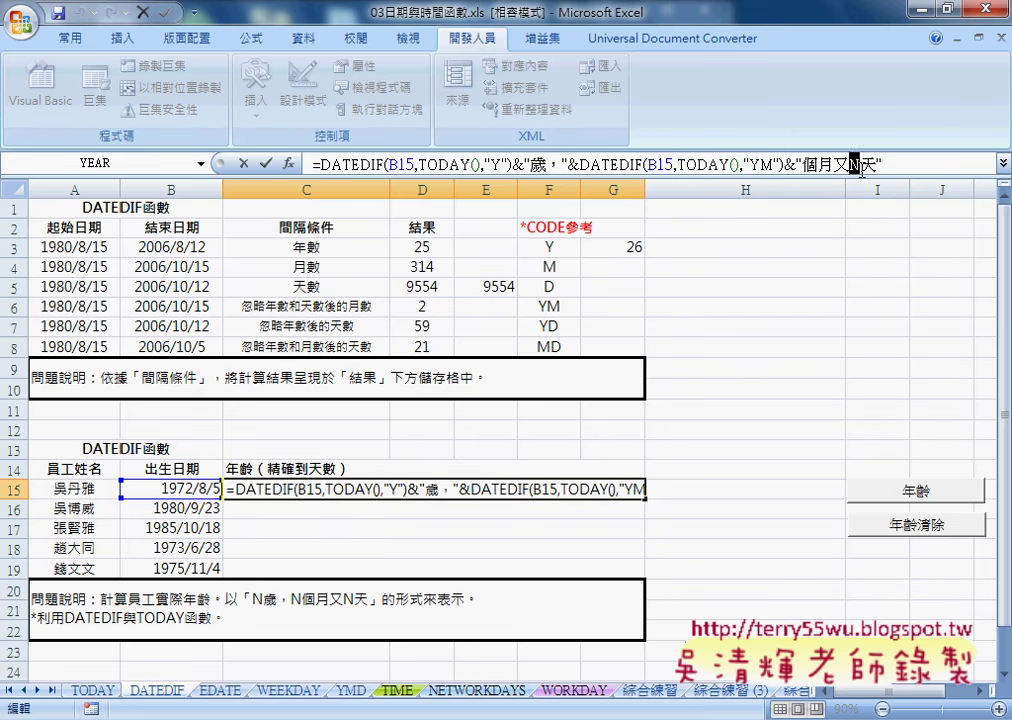
{"action": "type", "text": "\"個月又"}
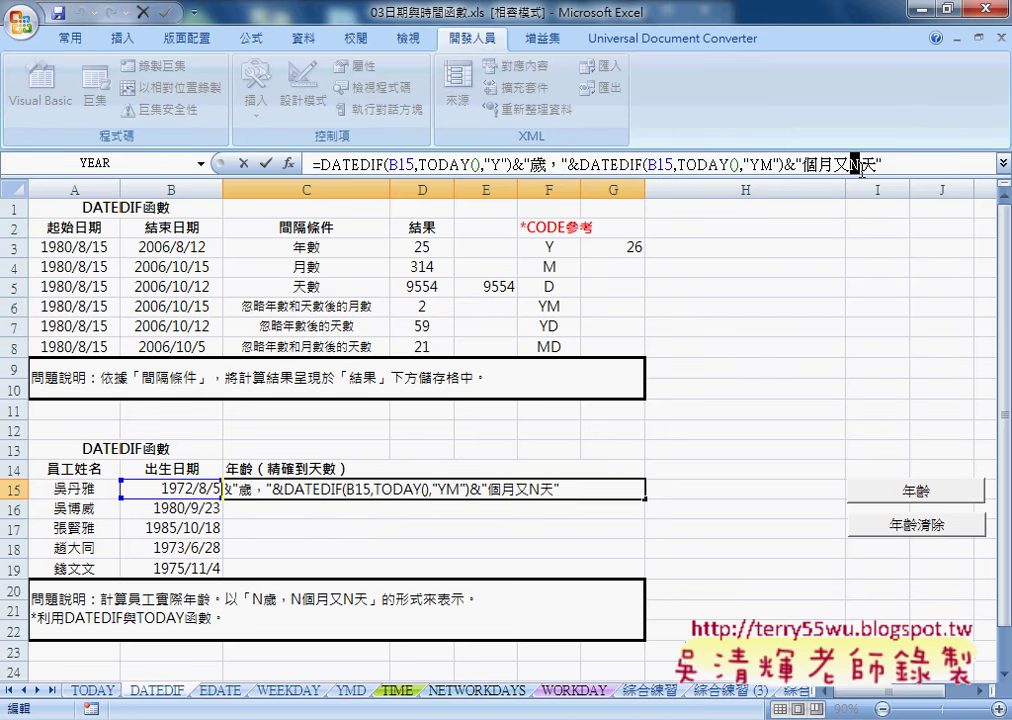
{"action": "type", "text": "\""}
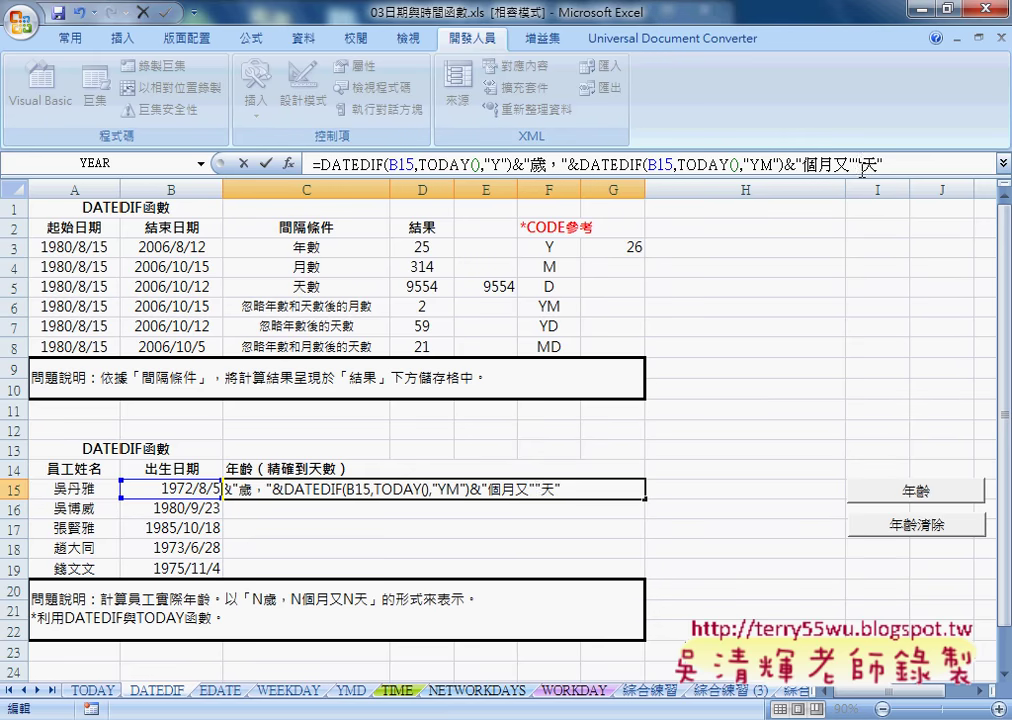
{"action": "type", "text": "&&"}
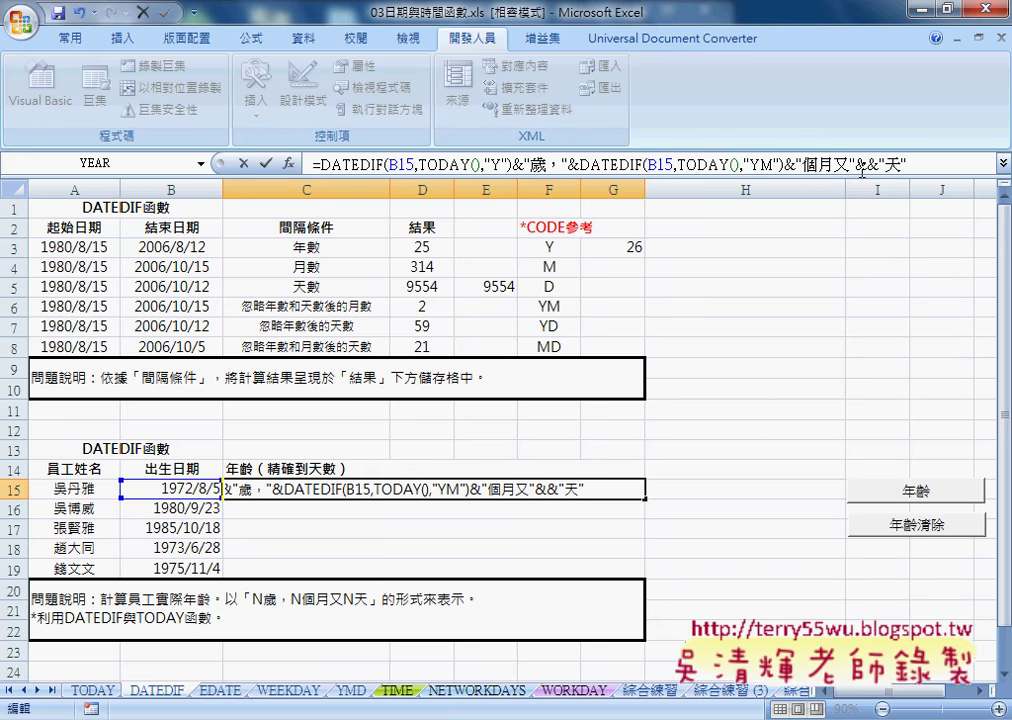
{"action": "key", "text": "ctrl+v"}
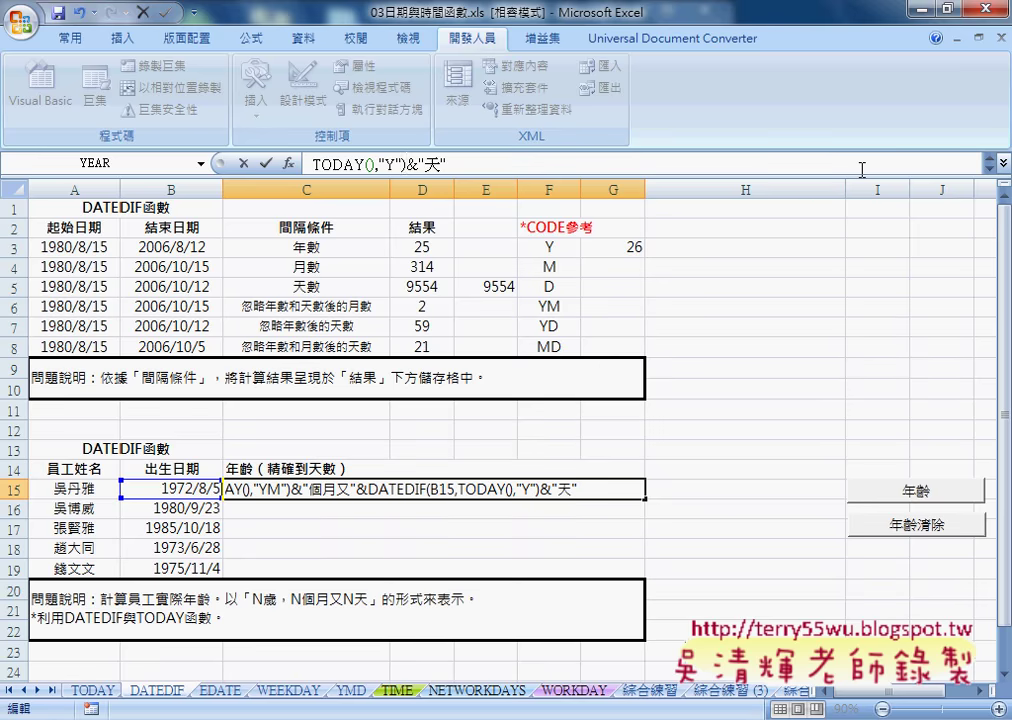
{"action": "left_click", "coordinate": [1004, 164]}
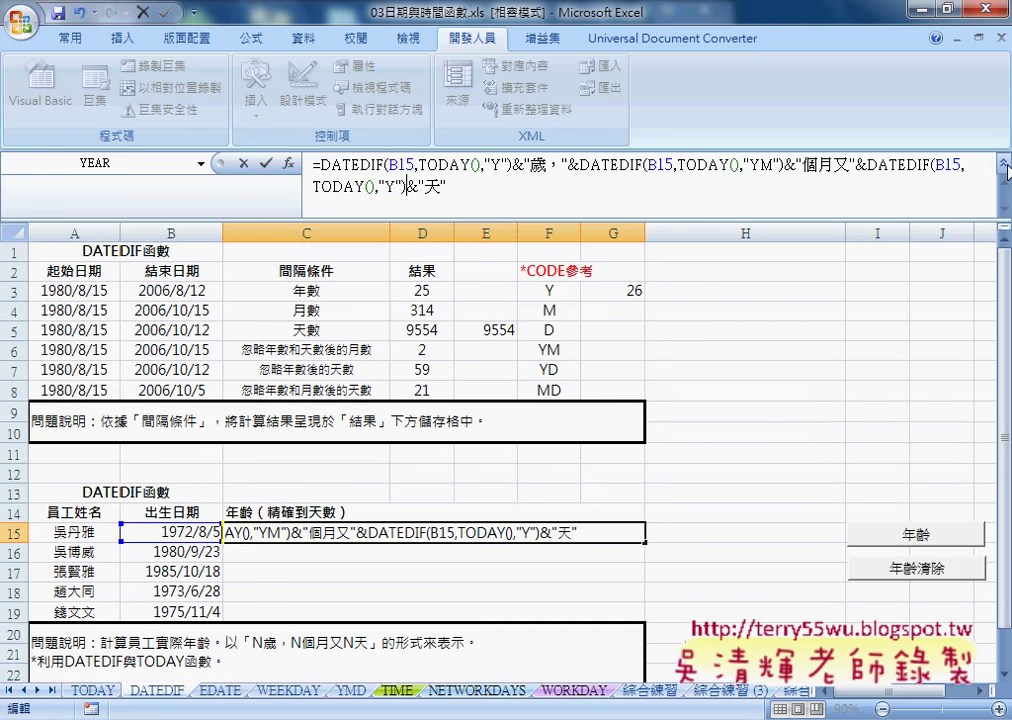
{"action": "double_click", "coordinate": [389, 186]}
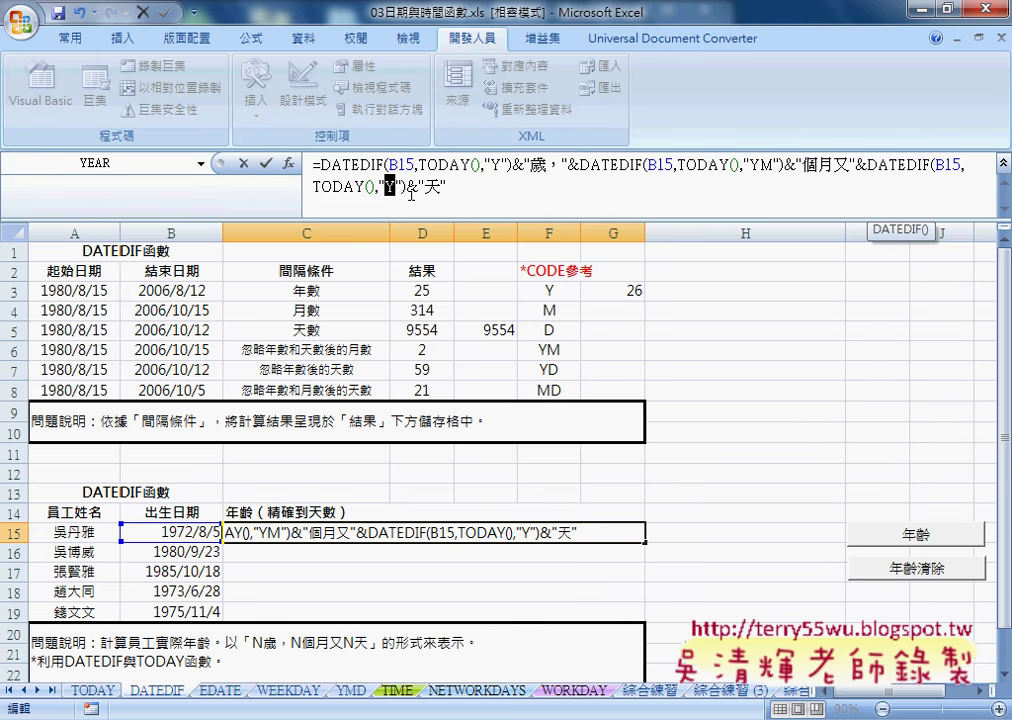
{"action": "type", "text": "M"}
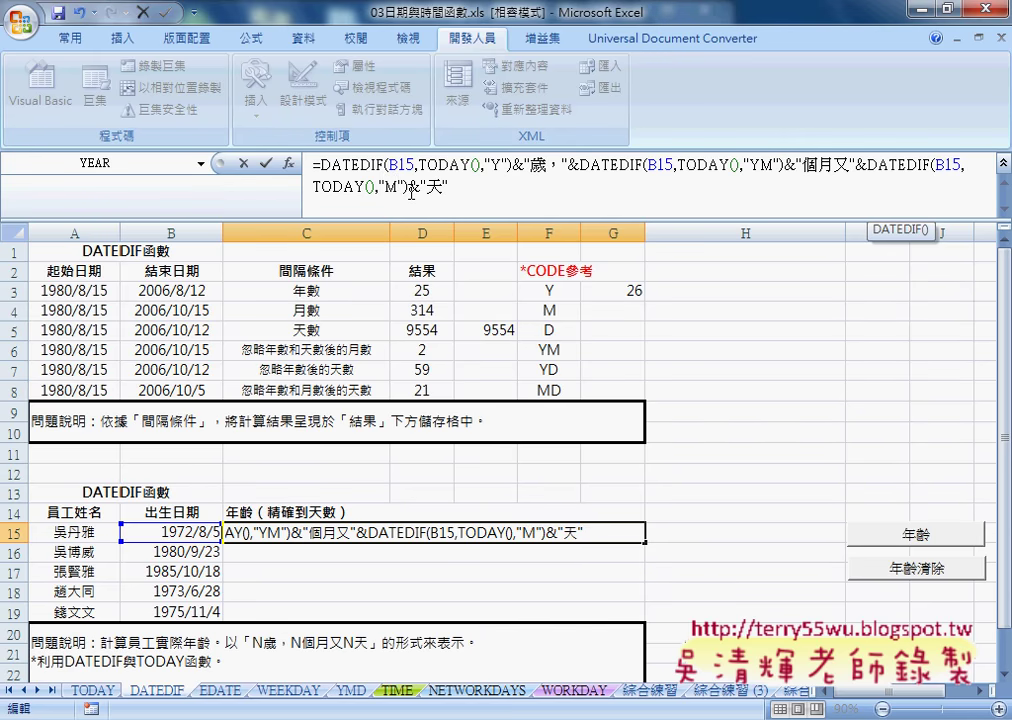
{"action": "type", "text": "D"}
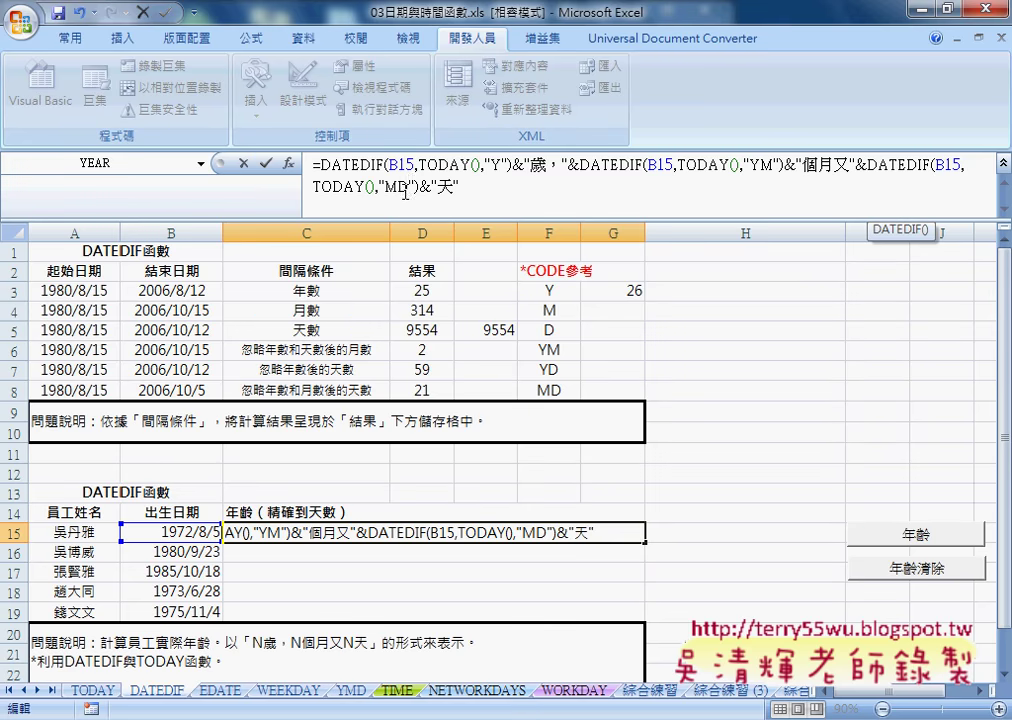
{"action": "left_click", "coordinate": [266, 165]}
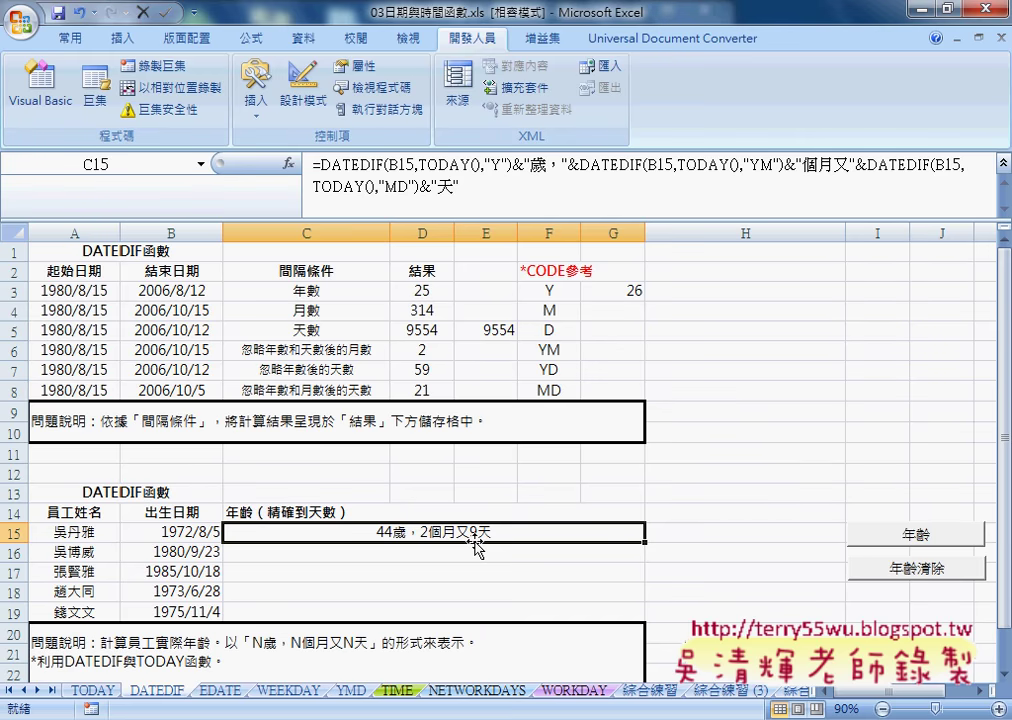
- Fill the age formula down to C19, then review the Y, YM and MD codes in F3, F6 and F8
{"action": "mouse_move", "coordinate": [645, 542]}
{"action": "left_mouse_down"}
{"action": "mouse_move", "coordinate": [641, 622]}
{"action": "mouse_move", "coordinate": [687, 617]}
{"action": "left_mouse_up"}
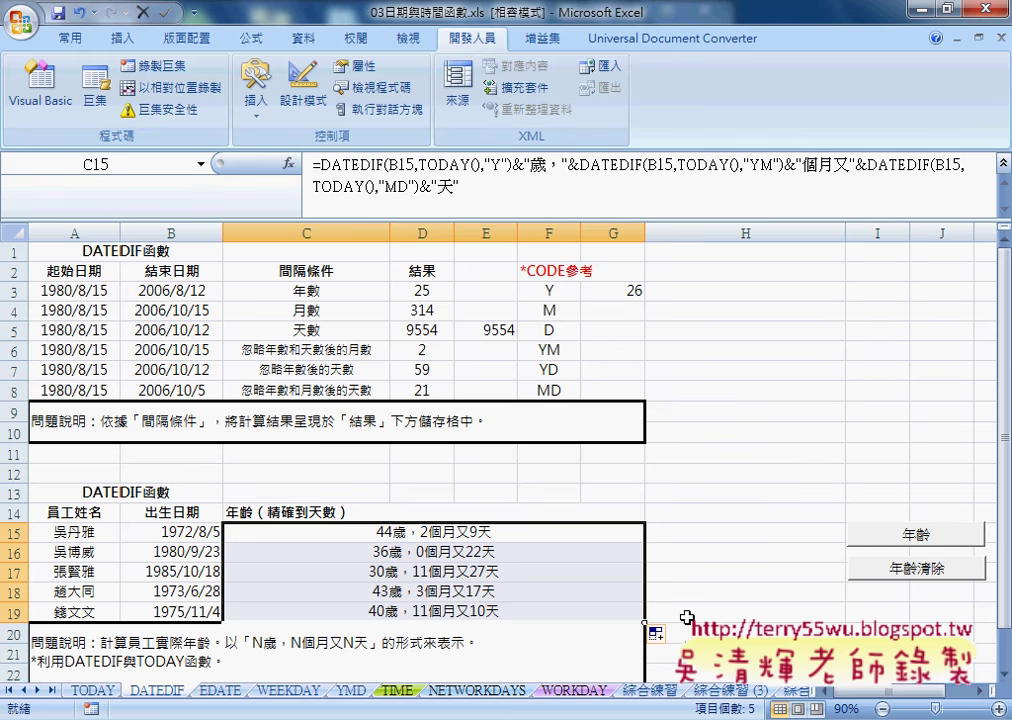
{"action": "left_click", "coordinate": [565, 292]}
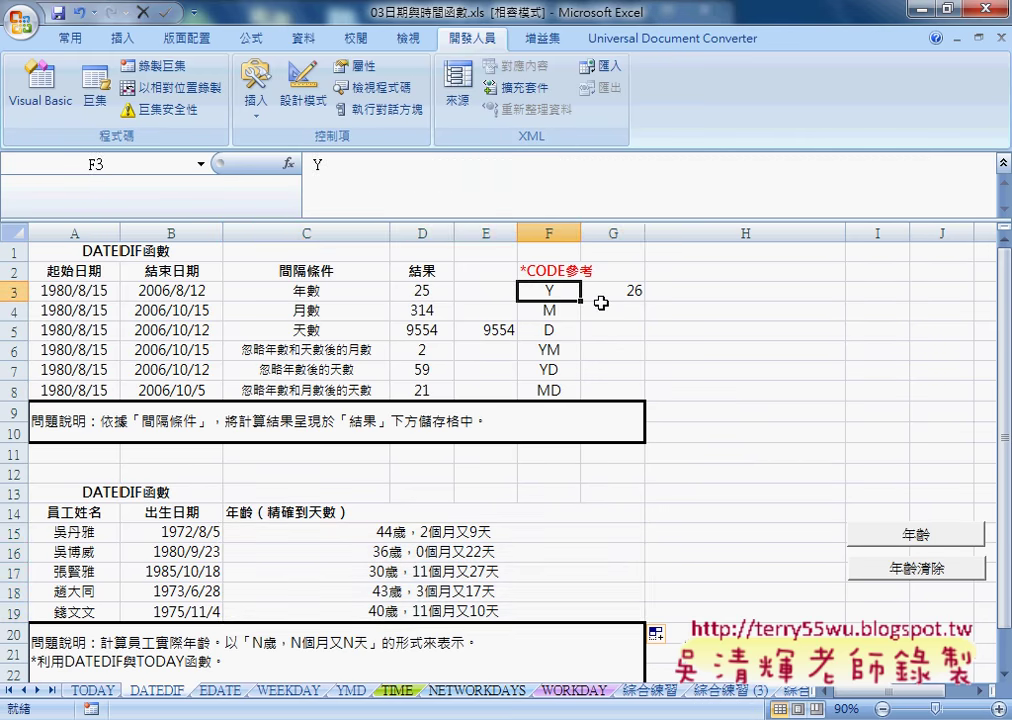
{"action": "left_click", "coordinate": [549, 350]}
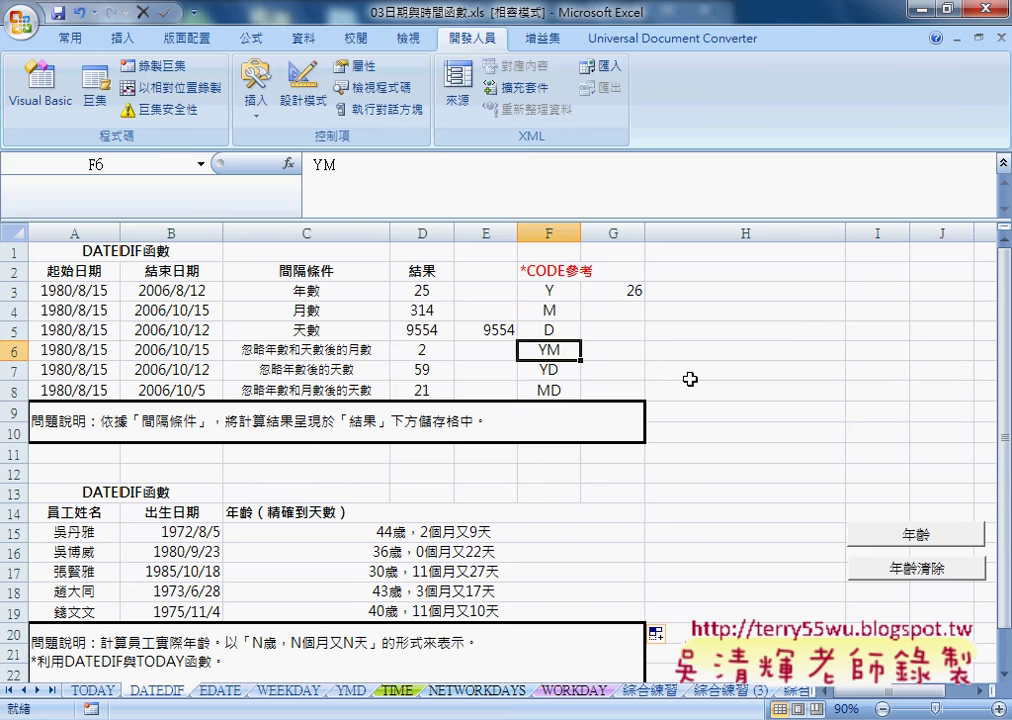
{"action": "left_click", "coordinate": [565, 391]}
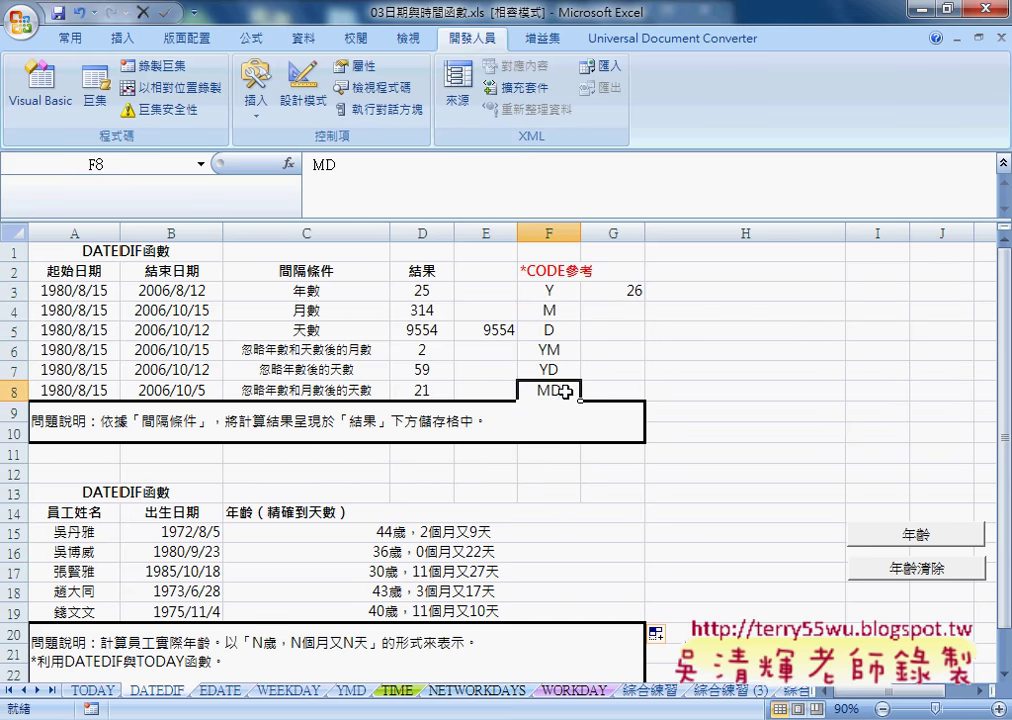
- Recheck the YM and Y codes, open the 年齡 button's macro in the VBA editor, and launch developer help
{"action": "left_click", "coordinate": [549, 350]}
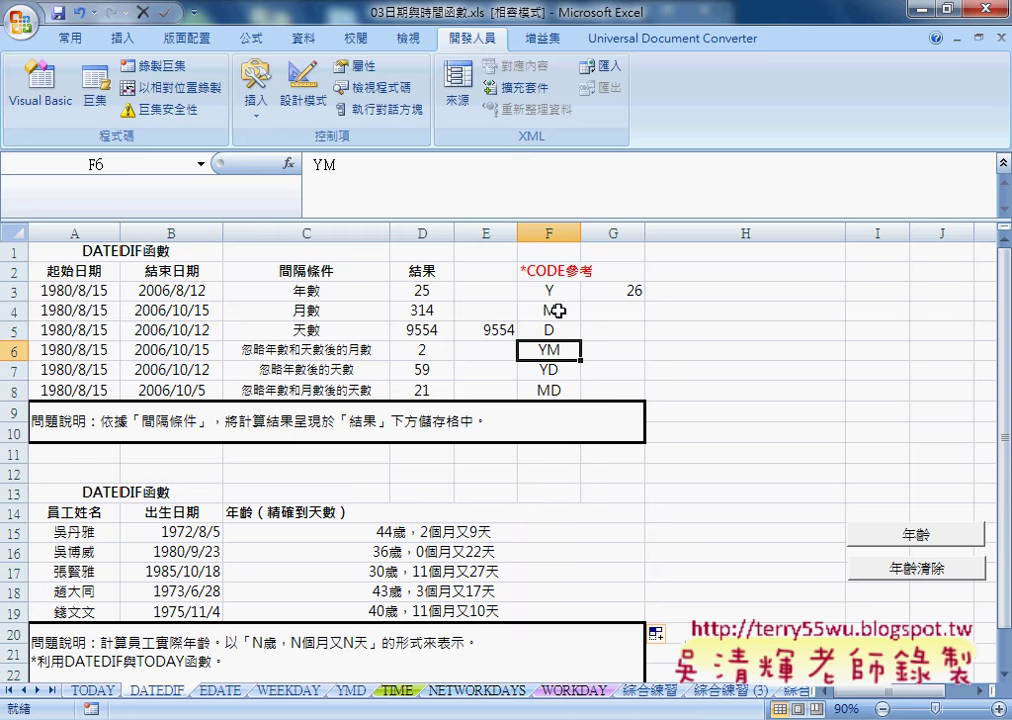
{"action": "left_click", "coordinate": [554, 291]}
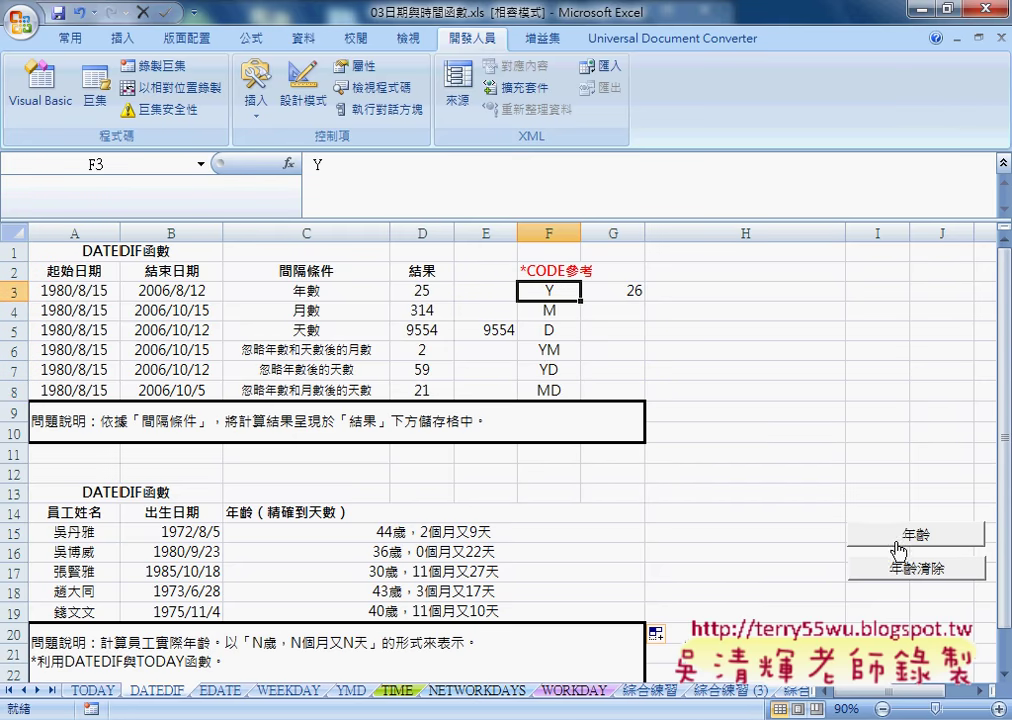
{"action": "right_click", "coordinate": [856, 535]}
{"action": "left_click", "coordinate": [849, 499]}
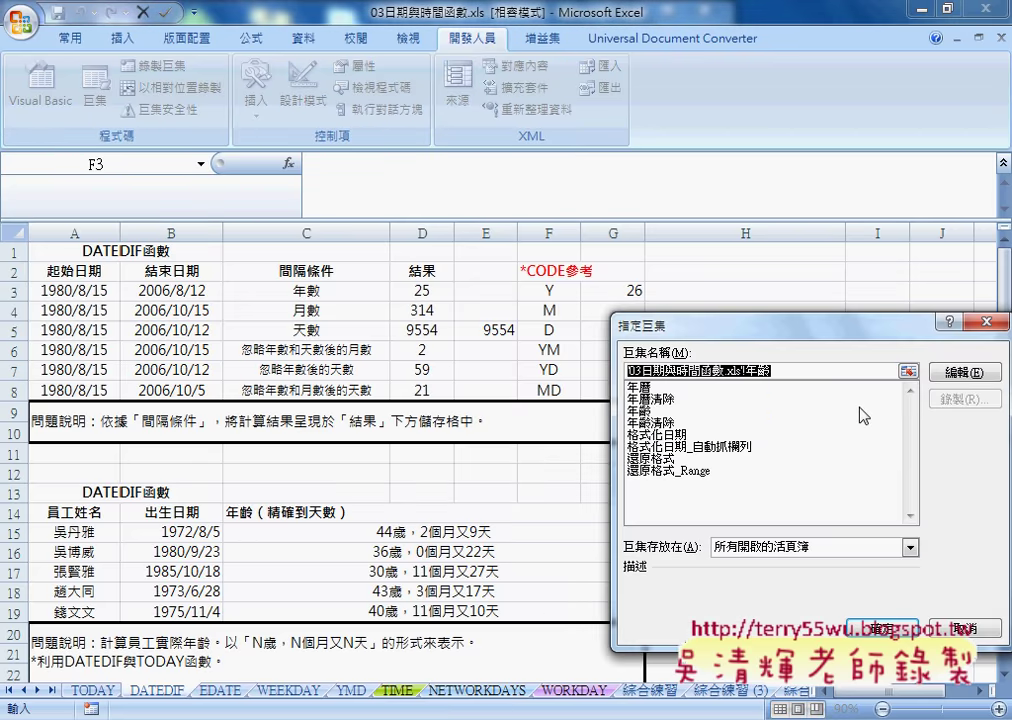
{"action": "left_click", "coordinate": [973, 436]}
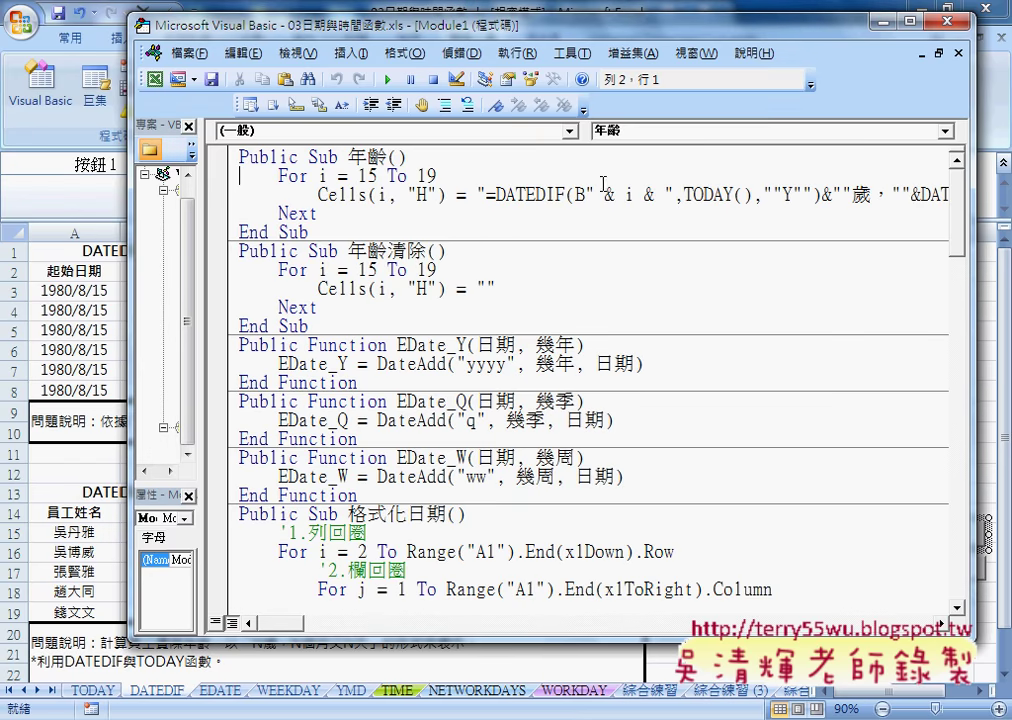
{"action": "left_click", "coordinate": [582, 80]}
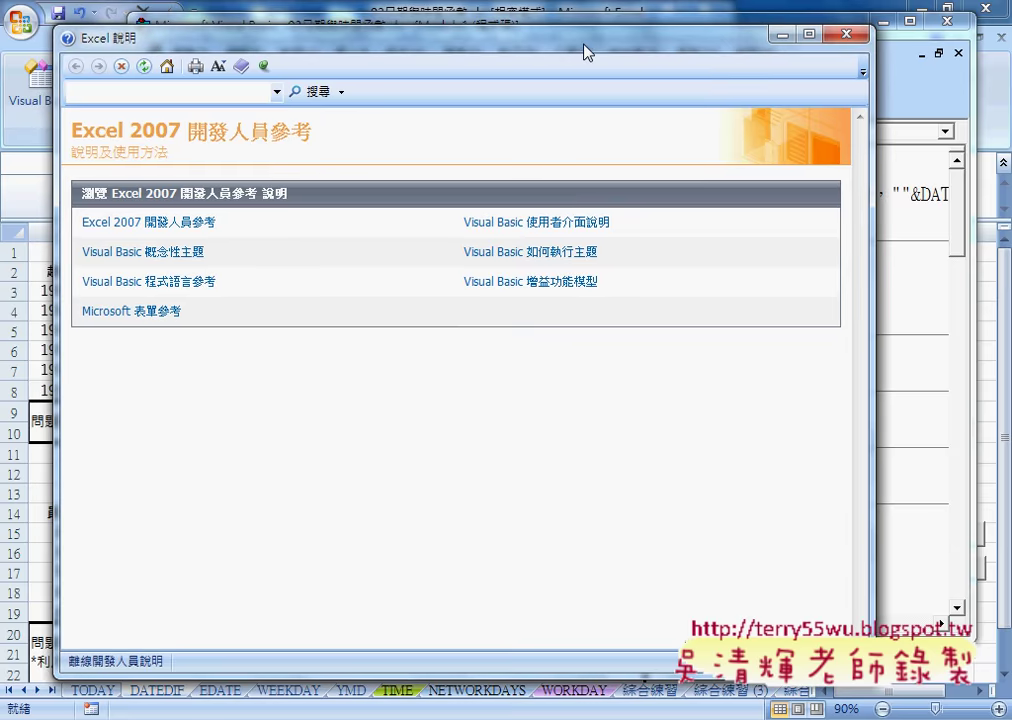
- Navigate help through Visual Basic 程式語言參考 > 函數 > D-G to the DateDiff 函數 page
{"action": "left_click_drag", "start_coordinate": [587, 40], "coordinate": [694, 42]}
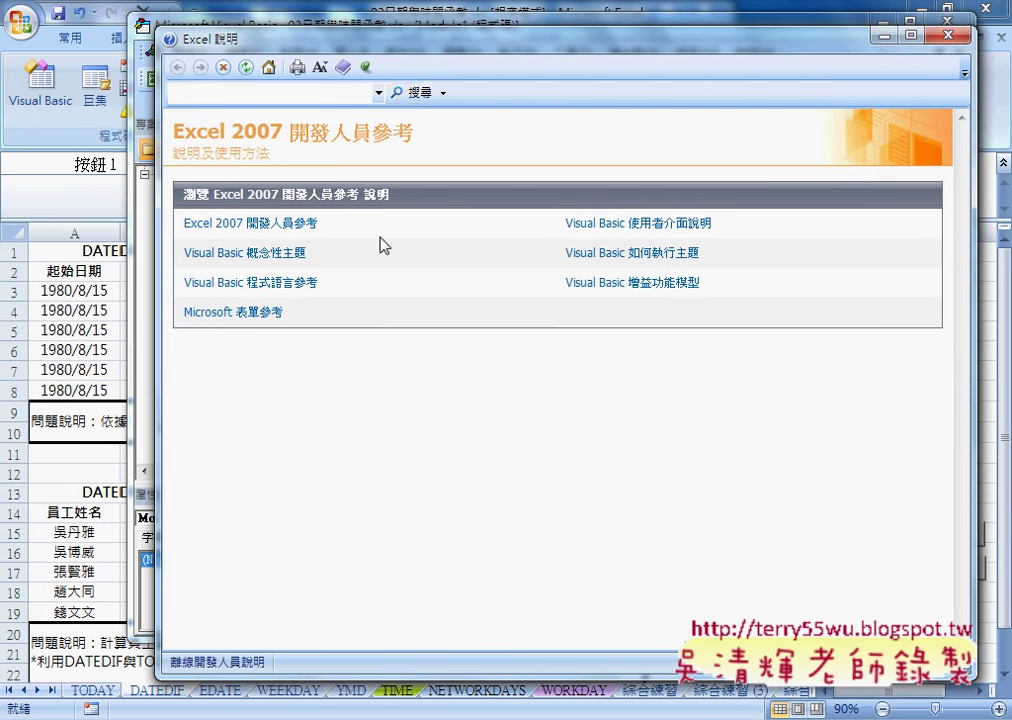
{"action": "left_click", "coordinate": [294, 287]}
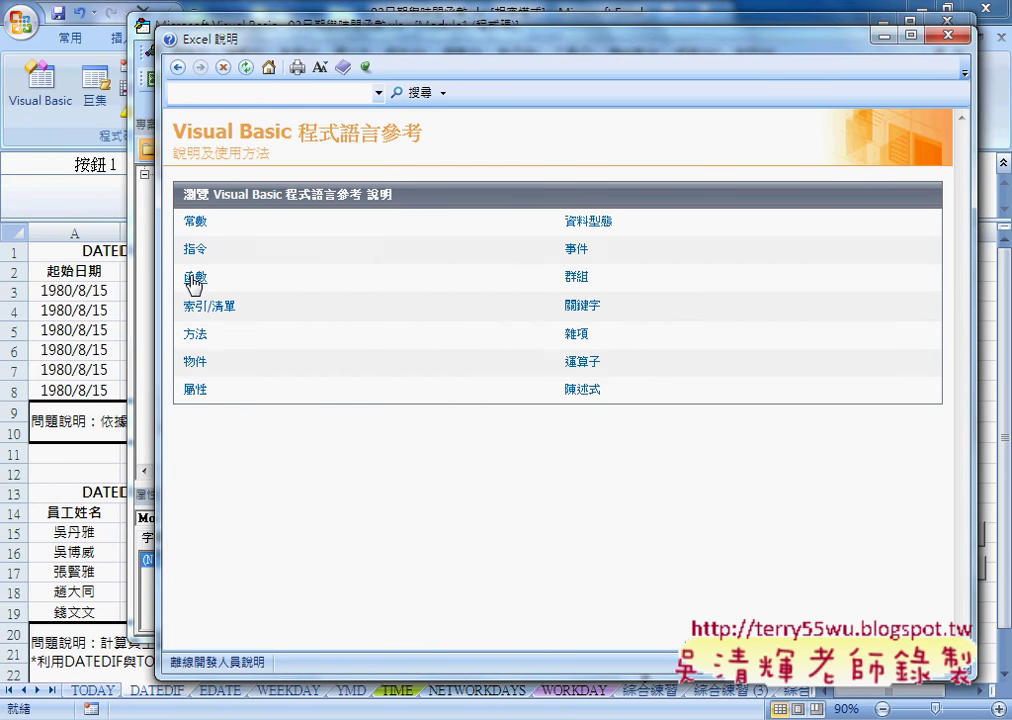
{"action": "left_click", "coordinate": [194, 280]}
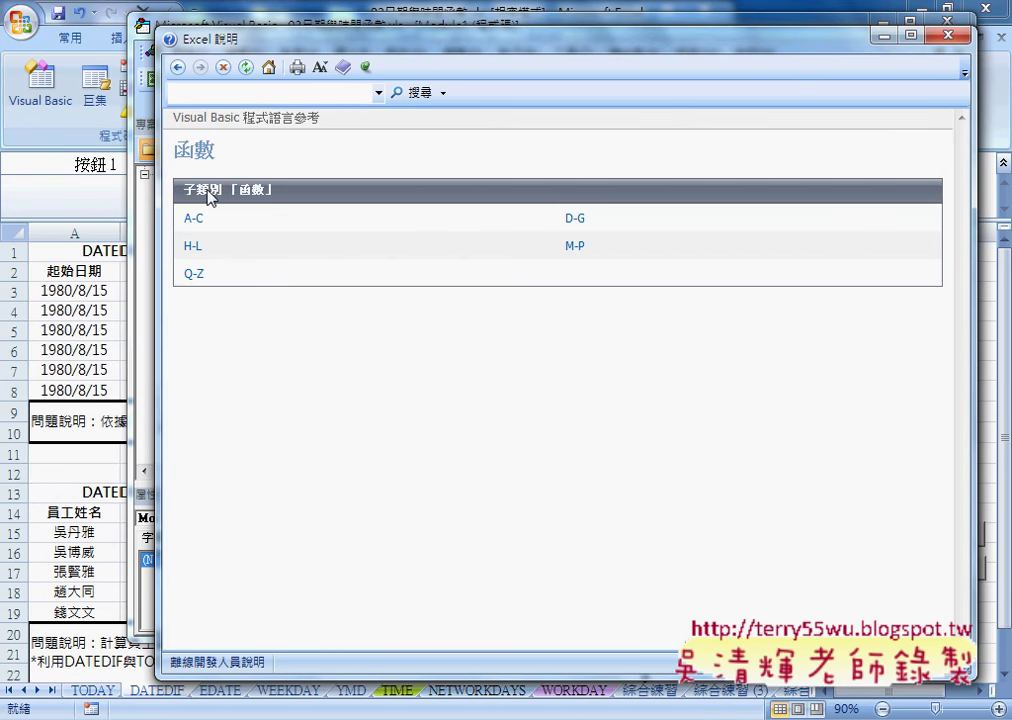
{"action": "left_click", "coordinate": [574, 219]}
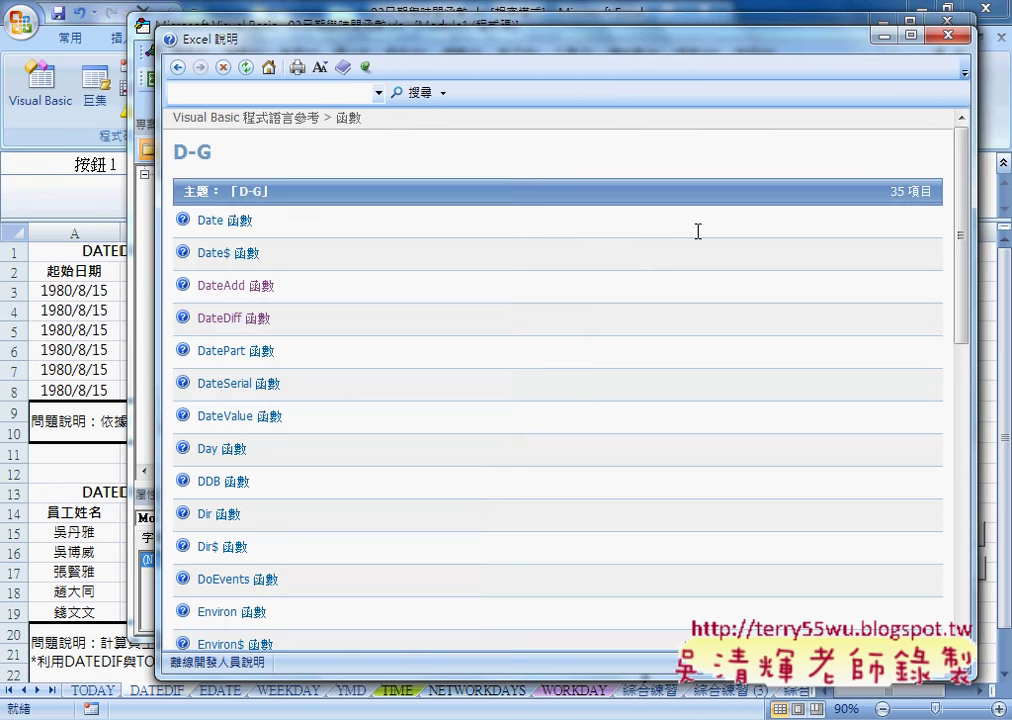
{"action": "left_click", "coordinate": [240, 322]}
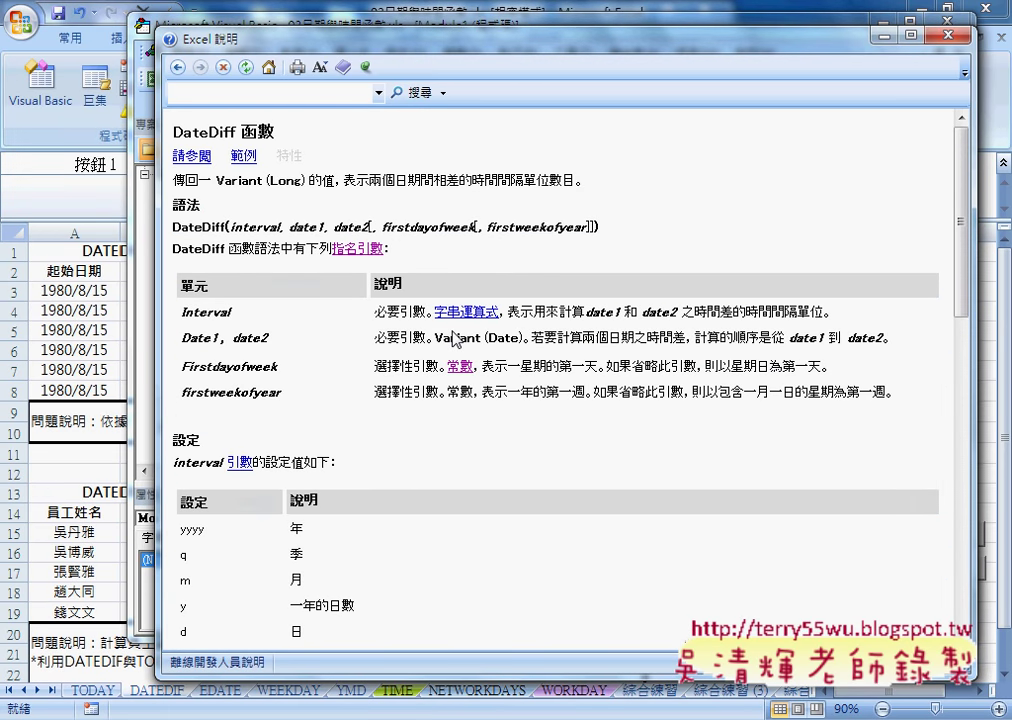
- Highlight the interval, date1 and date2 arguments in the DateDiff syntax
{"action": "scroll", "coordinate": [455, 340], "scroll_direction": "down", "scroll_amount": 2}
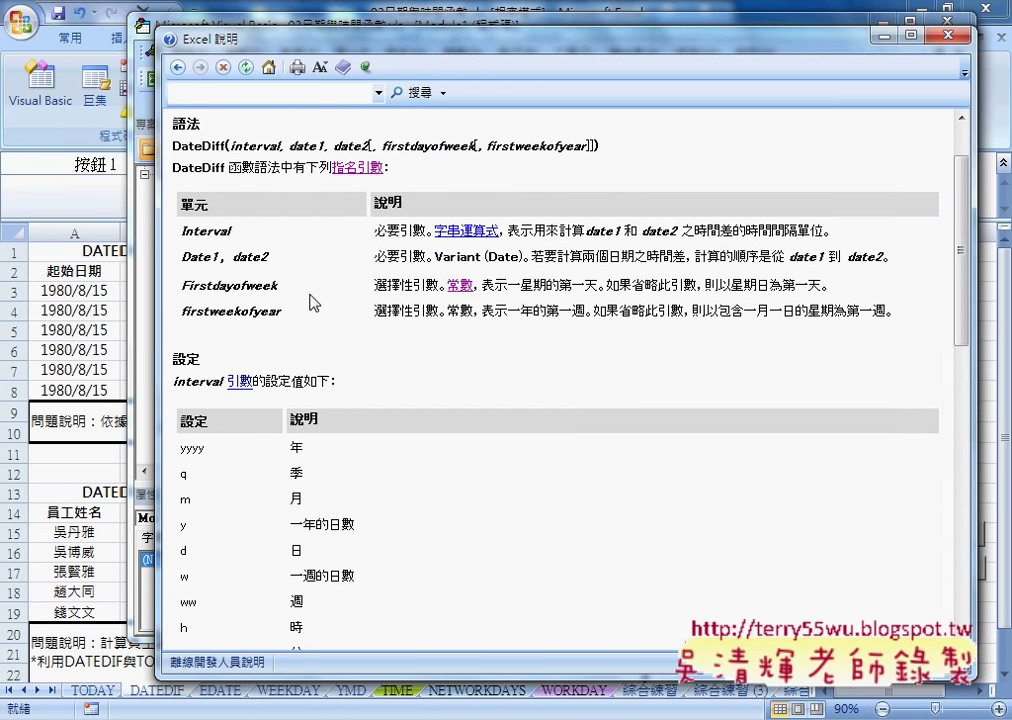
{"action": "left_click_drag", "start_coordinate": [233, 146], "coordinate": [272, 146]}
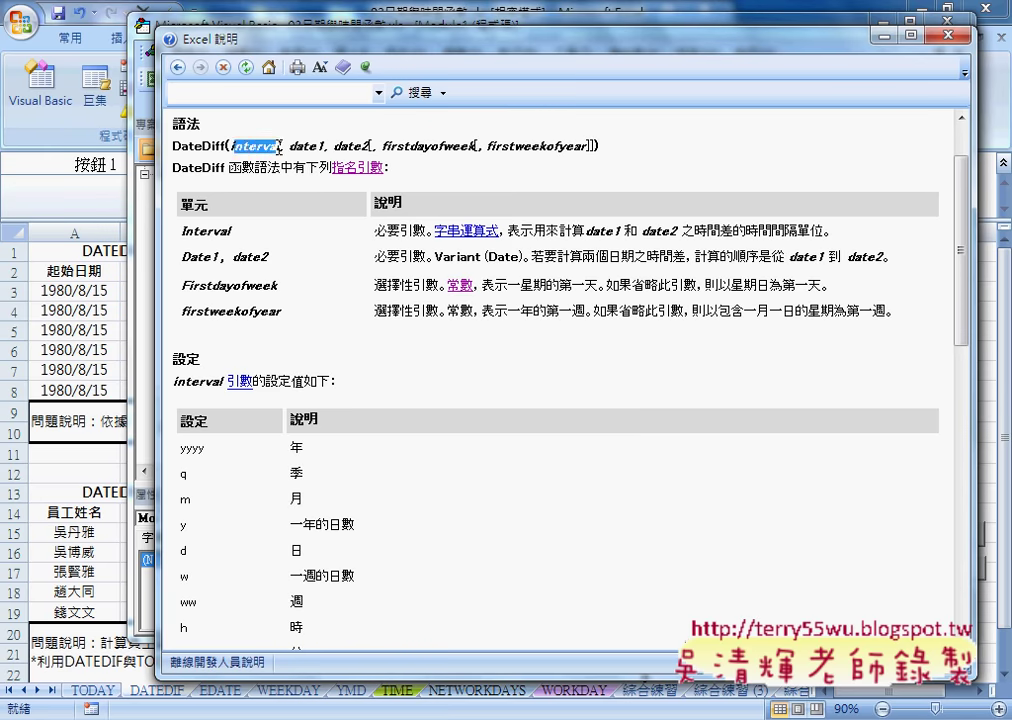
{"action": "double_click", "coordinate": [183, 525]}
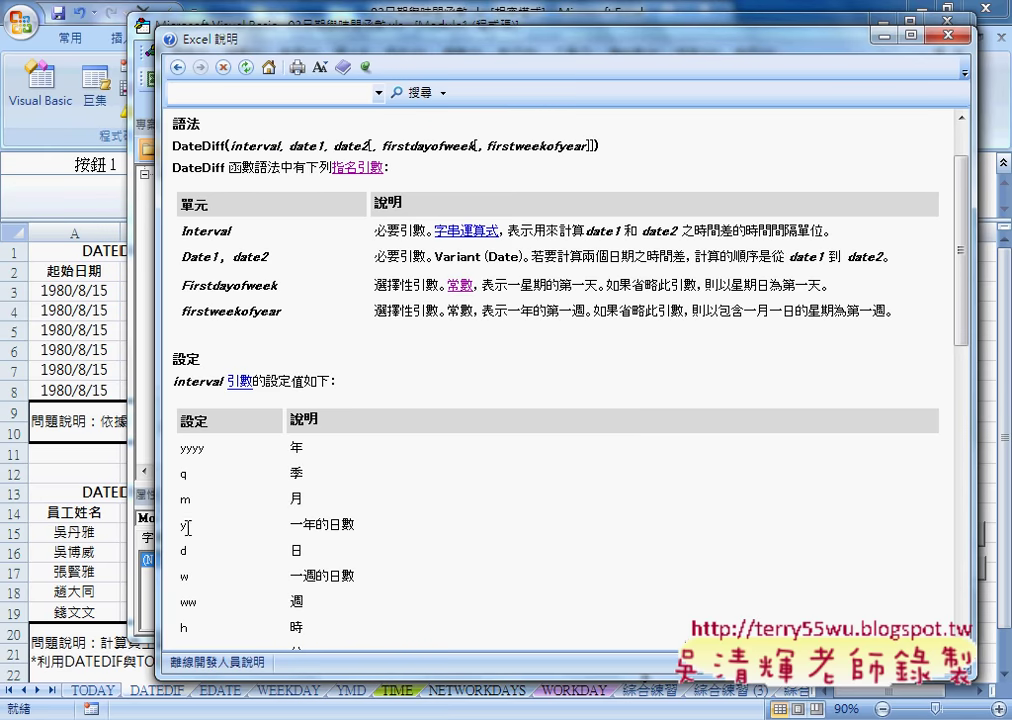
{"action": "double_click", "coordinate": [300, 146]}
{"action": "double_click", "coordinate": [348, 146]}
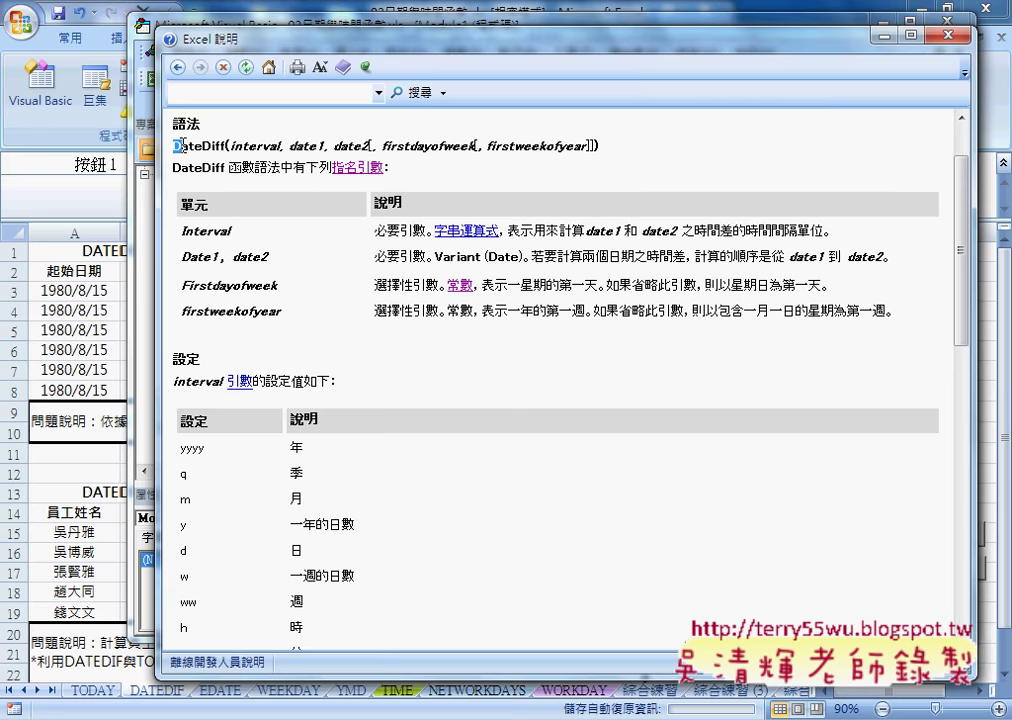
{"action": "left_click_drag", "start_coordinate": [174, 146], "coordinate": [354, 148]}
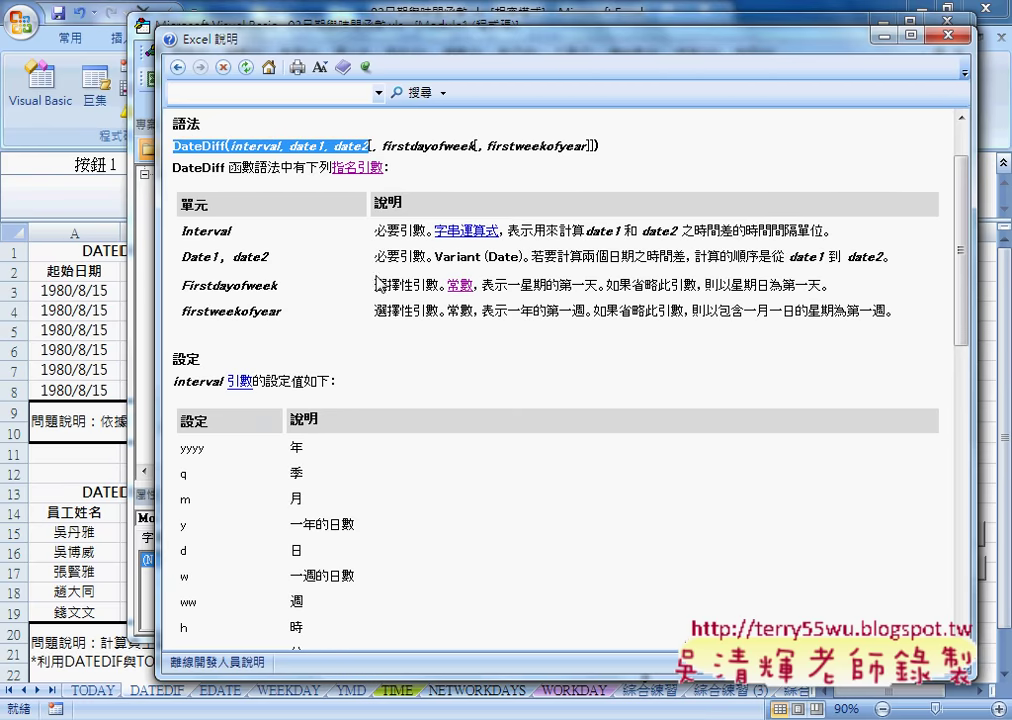
- Highlight the yyyy 年 and q 季 interval settings, then return to the D-G function list
{"action": "scroll", "coordinate": [377, 307], "scroll_direction": "down", "scroll_amount": 1}
{"action": "scroll", "coordinate": [380, 307], "scroll_direction": "down", "scroll_amount": 2}
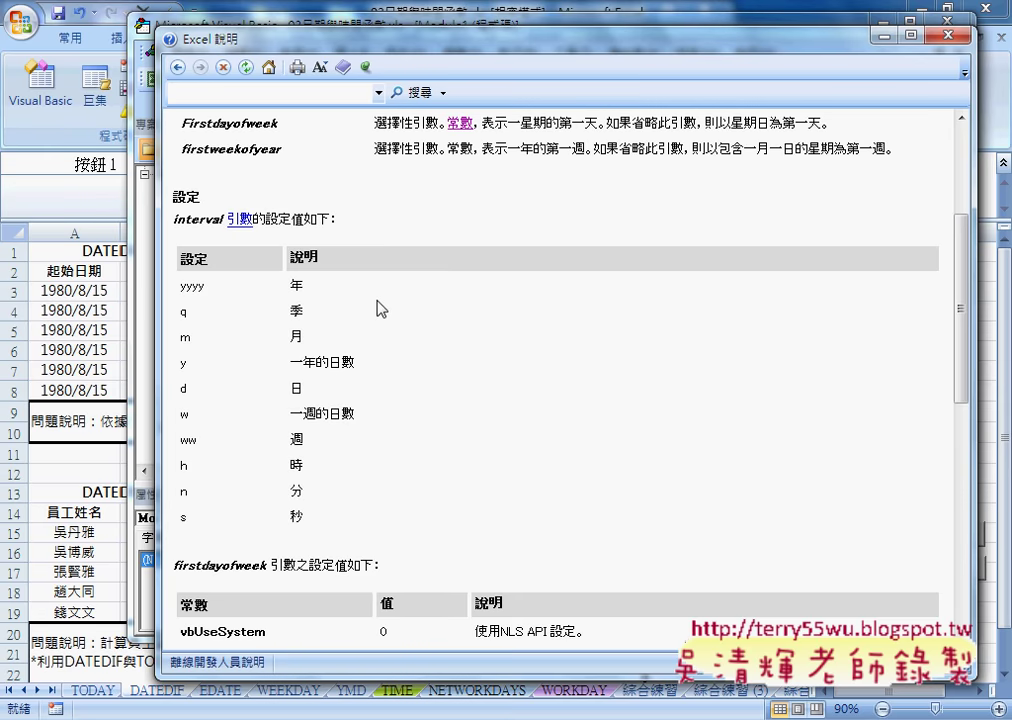
{"action": "double_click", "coordinate": [192, 286]}
{"action": "left_click", "coordinate": [186, 362]}
{"action": "left_click_drag", "start_coordinate": [181, 286], "coordinate": [318, 288]}
{"action": "left_click_drag", "start_coordinate": [181, 311], "coordinate": [312, 311]}
{"action": "scroll", "coordinate": [340, 461], "scroll_direction": "up", "scroll_amount": 5}
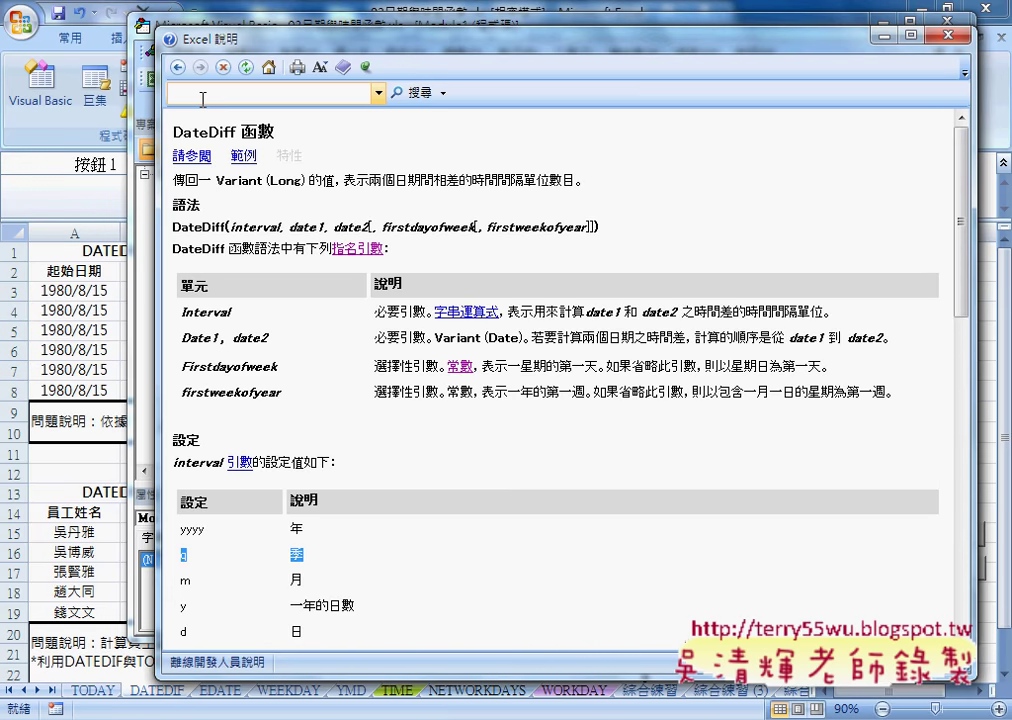
{"action": "left_click", "coordinate": [177, 68]}
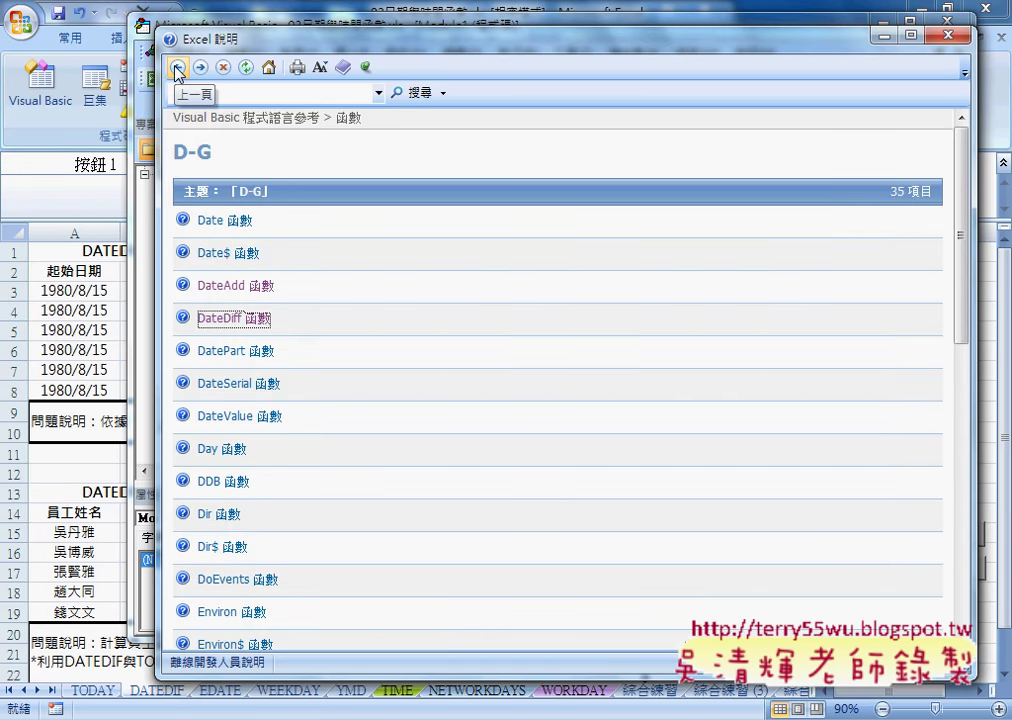
- Close help and the VBA editor, run the 年齡 macro, and inspect the formula written into H15
{"action": "left_click", "coordinate": [942, 35]}
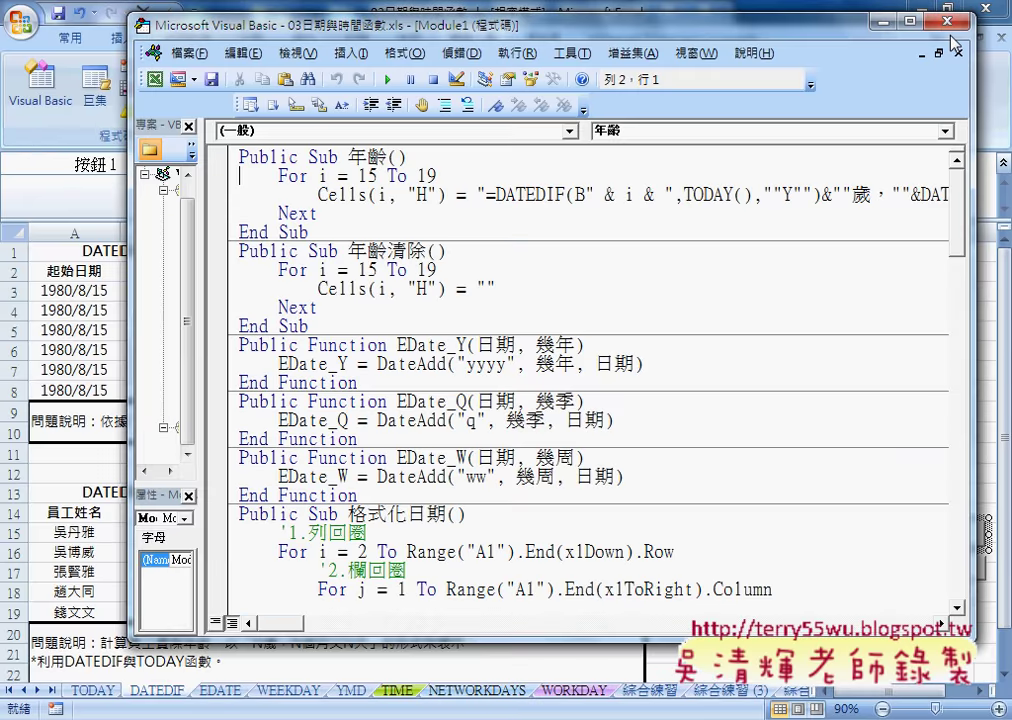
{"action": "left_click", "coordinate": [748, 8]}
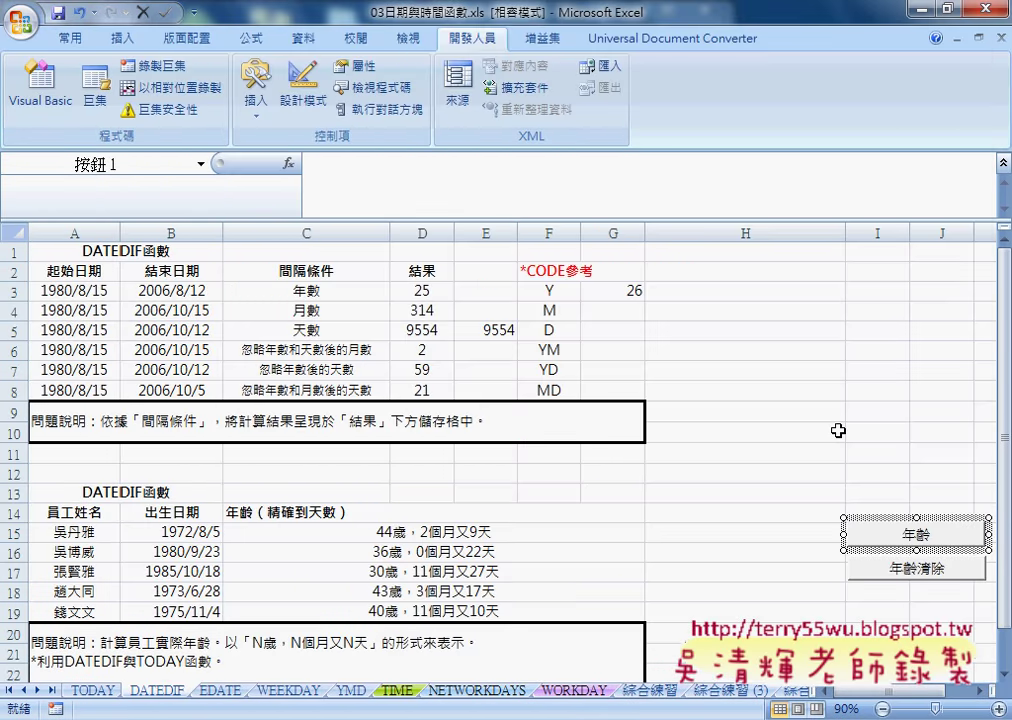
{"action": "left_click", "coordinate": [779, 507]}
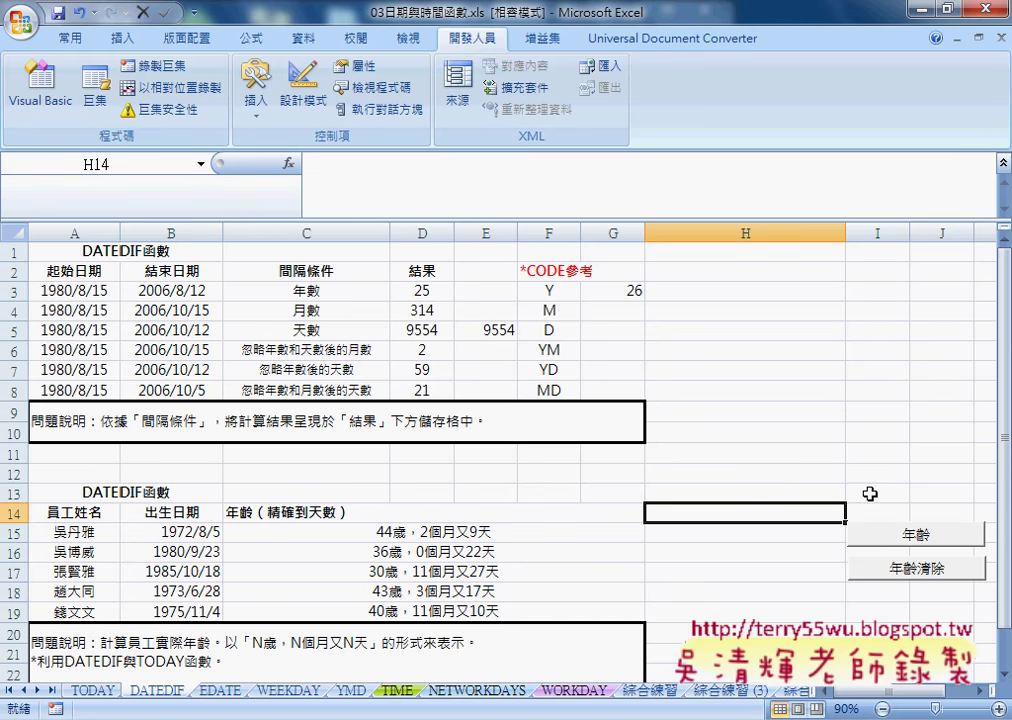
{"action": "left_click", "coordinate": [940, 491]}
{"action": "left_click", "coordinate": [939, 540]}
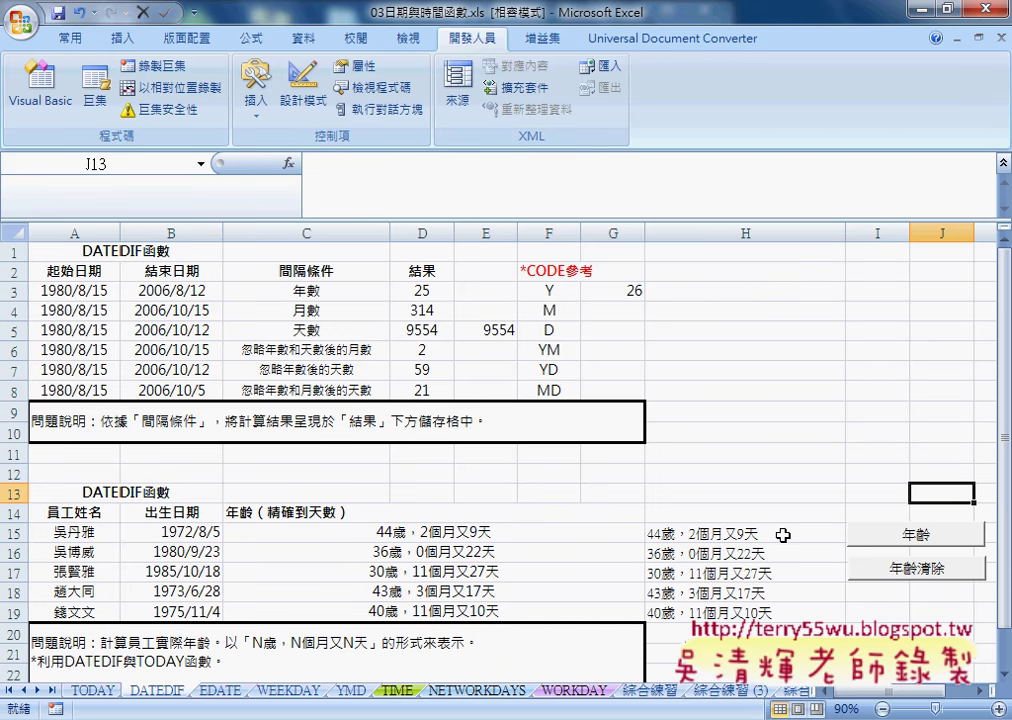
{"action": "left_click", "coordinate": [783, 536]}
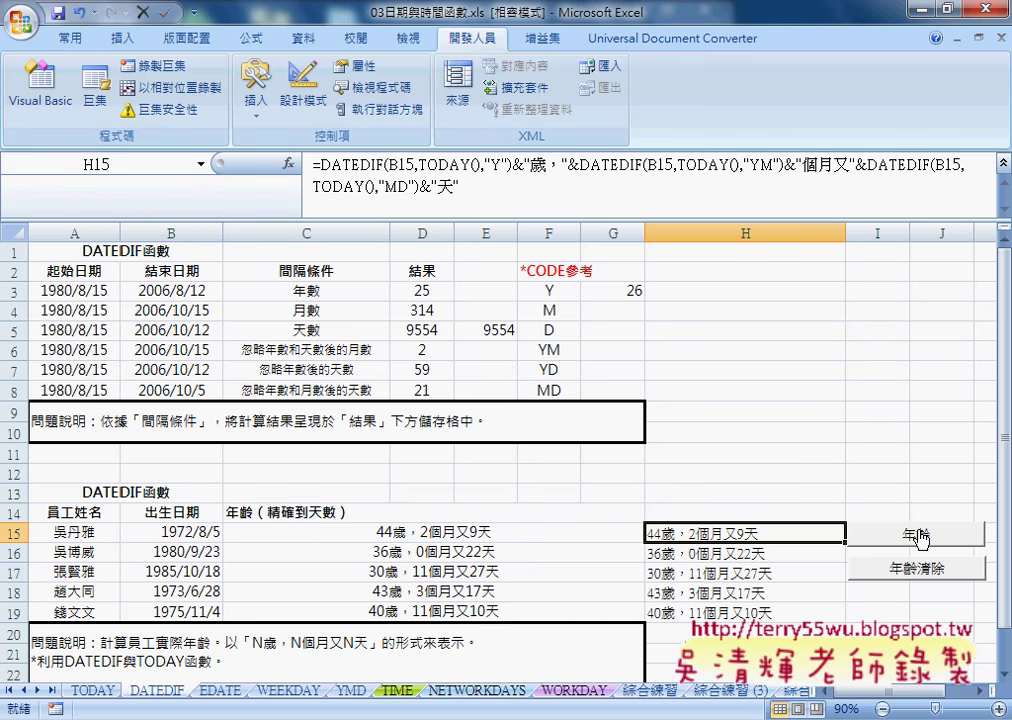
- Clear H15:H19, rerun the 年齡 macro to refill the ages, then compare the C15 and H15 formulas
{"action": "left_click", "coordinate": [915, 568]}
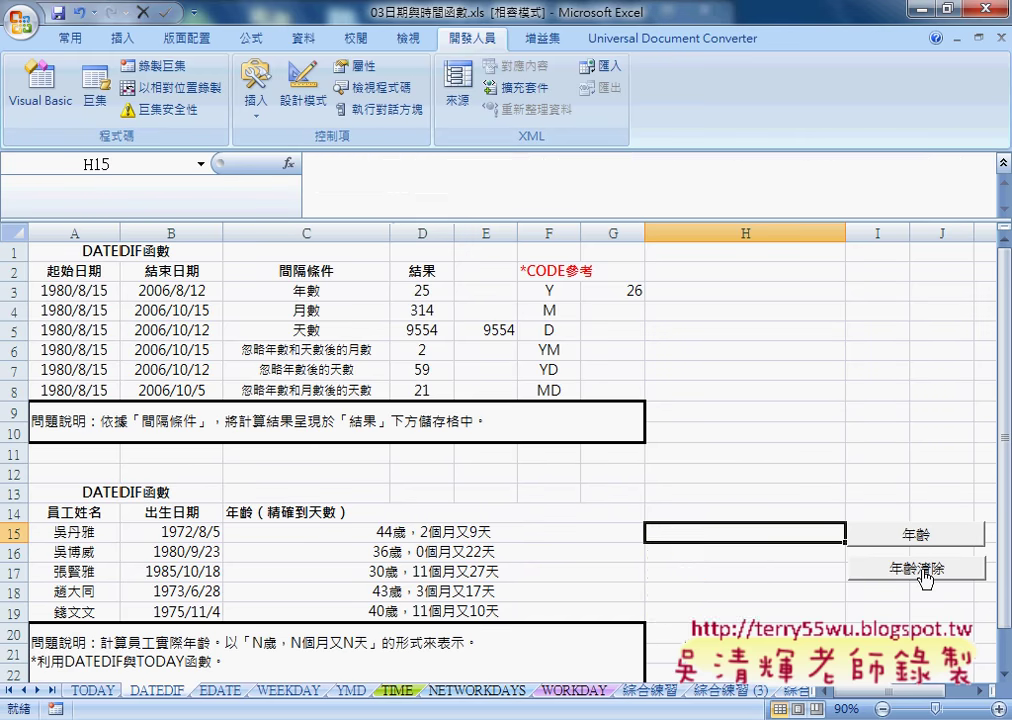
{"action": "left_click", "coordinate": [924, 543]}
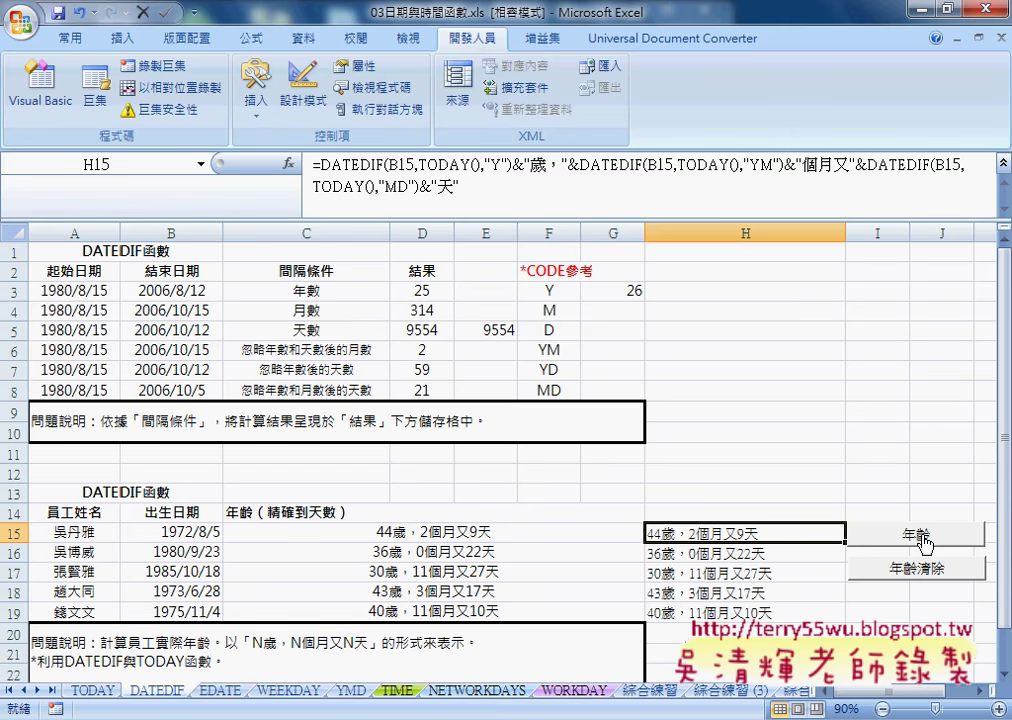
{"action": "right_click", "coordinate": [922, 542]}
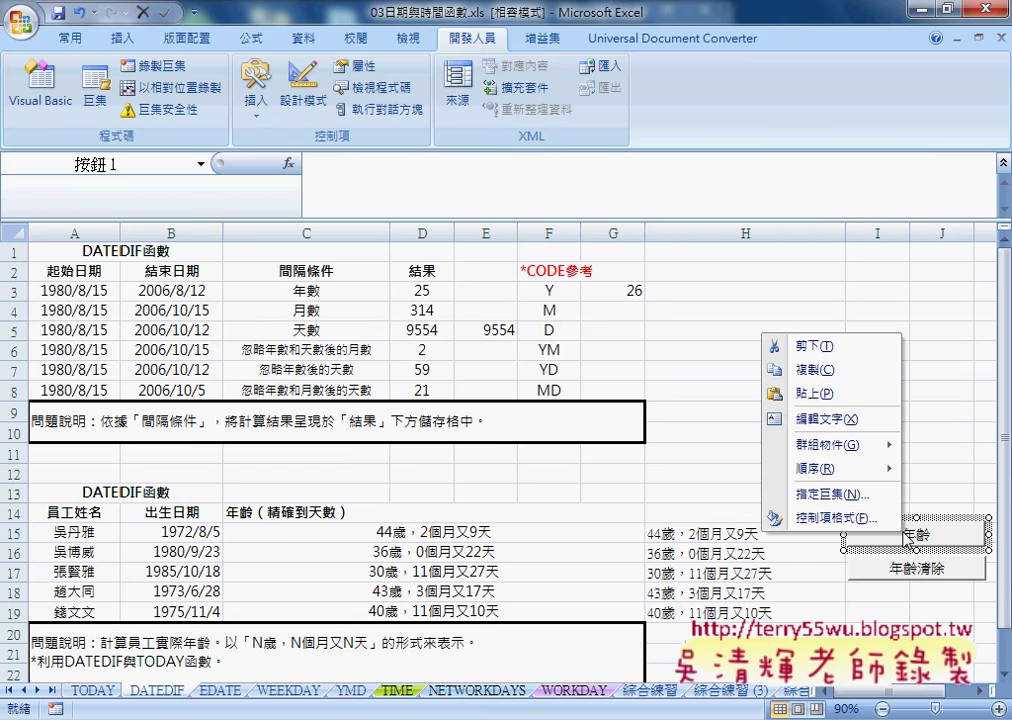
{"action": "left_click", "coordinate": [944, 463]}
{"action": "left_click", "coordinate": [490, 537]}
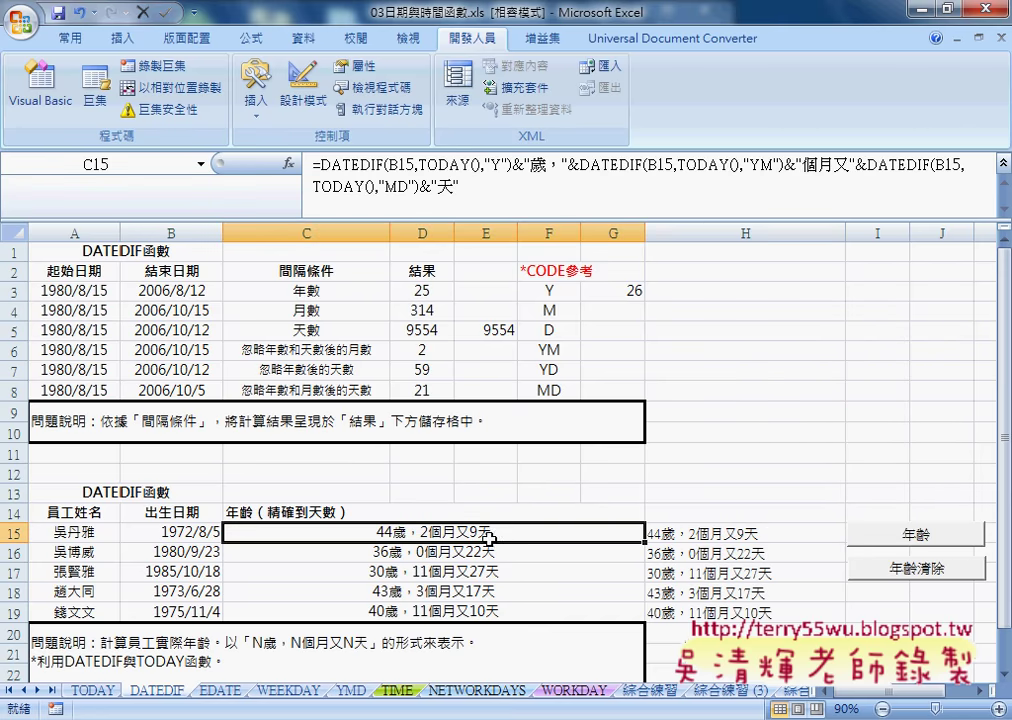
{"action": "left_click", "coordinate": [735, 543]}
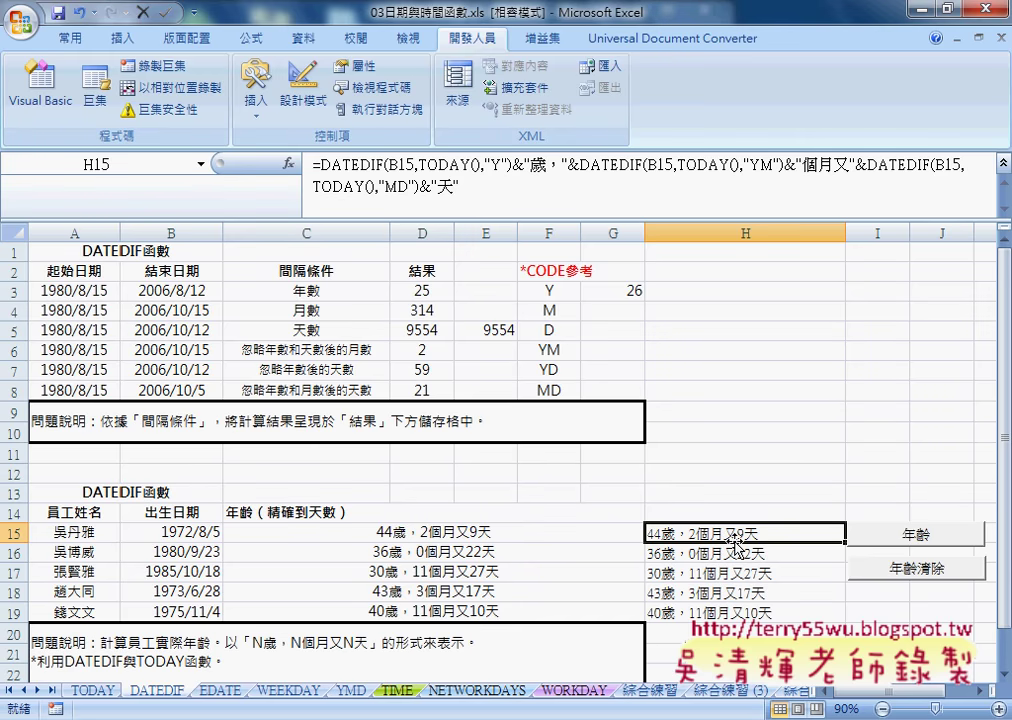
- Inspect the age formula that the macro wrote into H15
{"action": "left_click", "coordinate": [5, 533]}
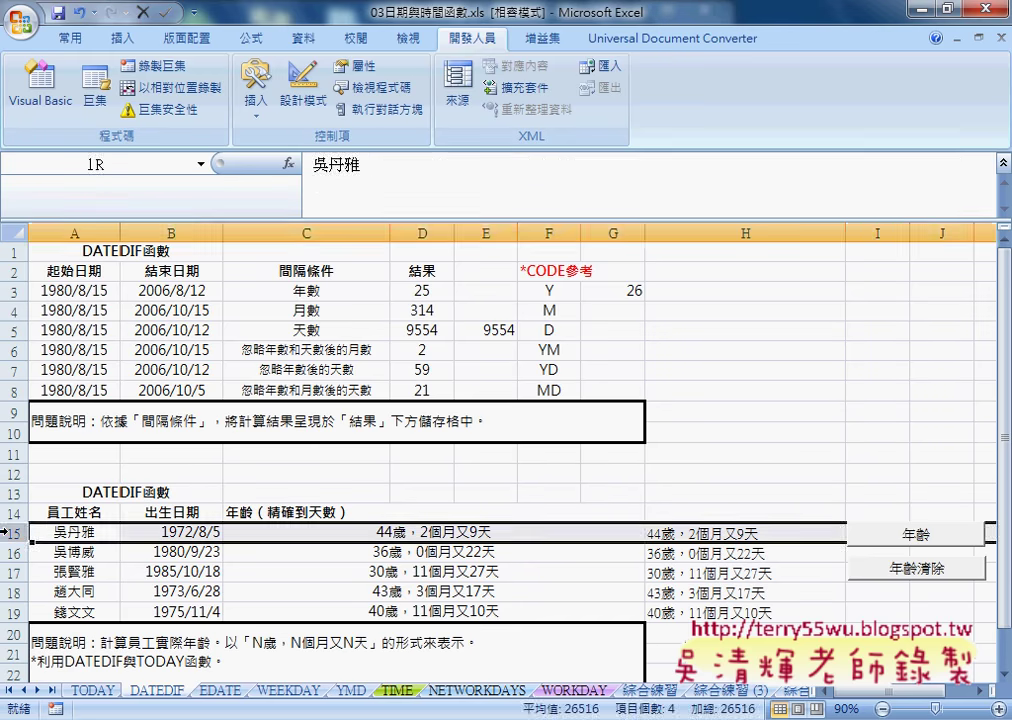
{"action": "left_click", "coordinate": [12, 612]}
{"action": "left_click", "coordinate": [703, 538]}
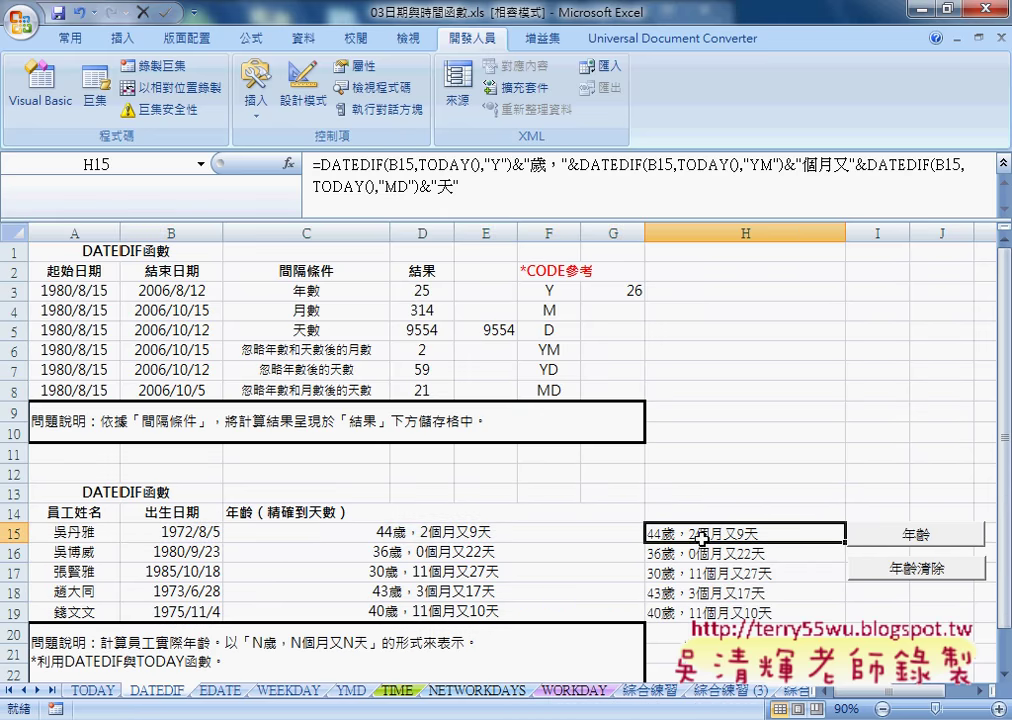
{"action": "left_click", "coordinate": [755, 230]}
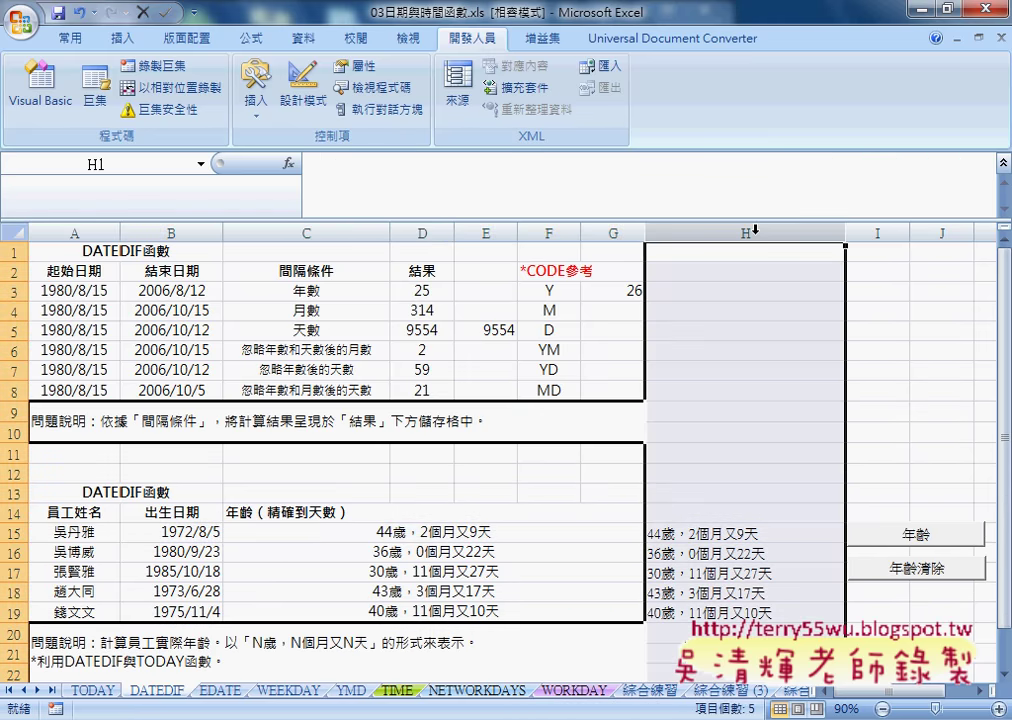
{"action": "left_click", "coordinate": [700, 534]}
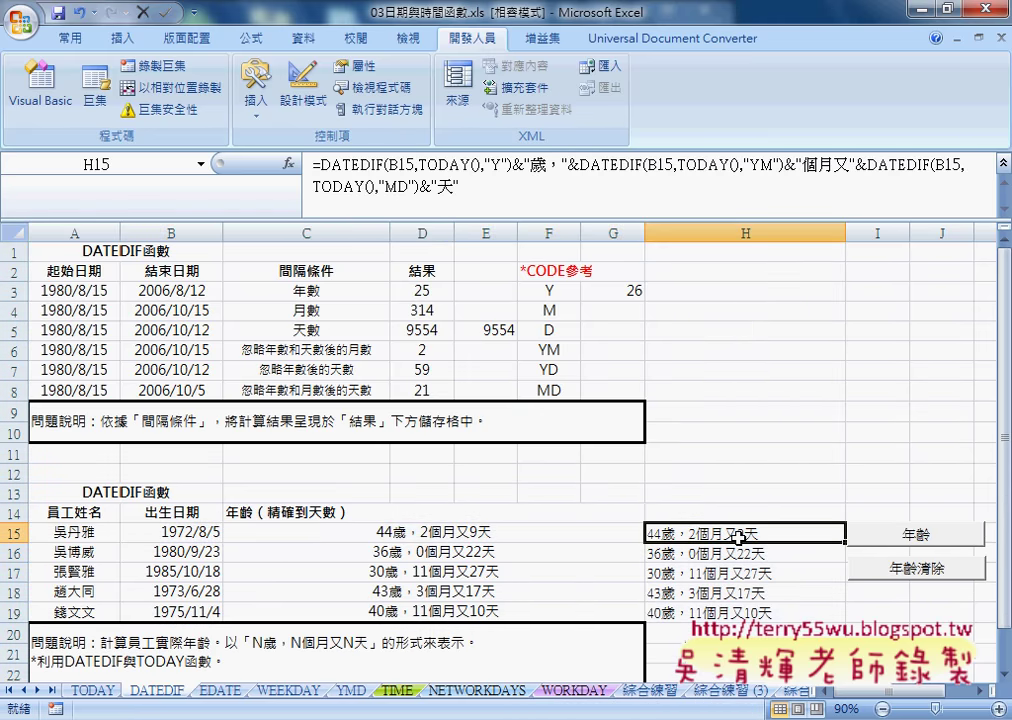
- Copy the full DATEDIF age formula text from C15's formula bar with 複製
{"action": "left_click", "coordinate": [511, 538]}
{"action": "left_click_drag", "start_coordinate": [460, 187], "coordinate": [316, 163]}
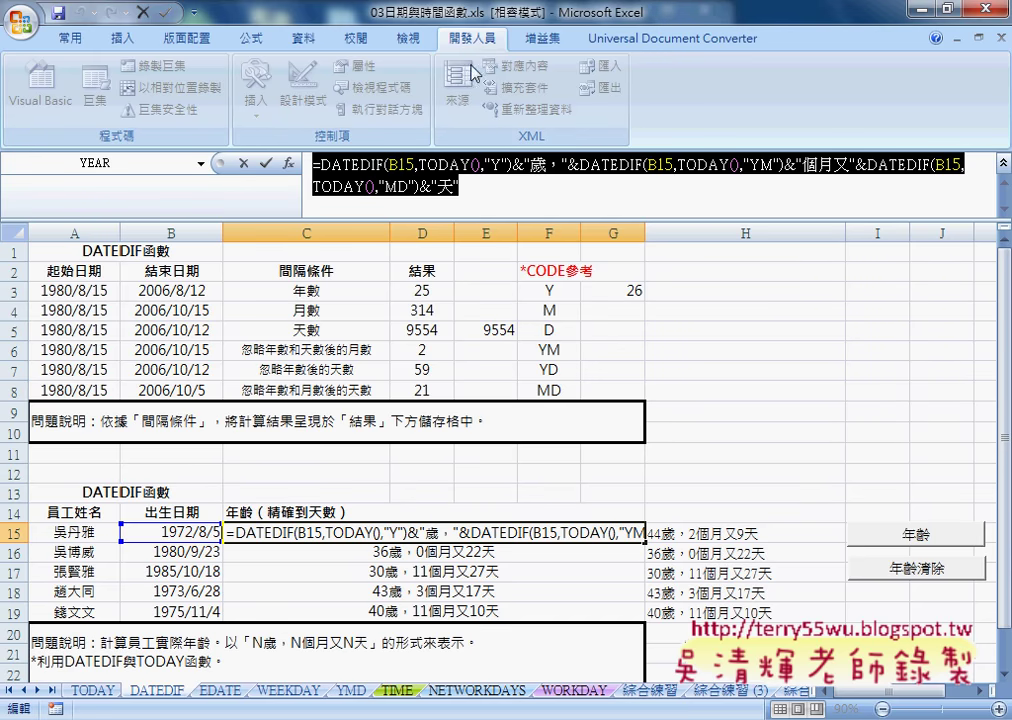
{"action": "right_click", "coordinate": [658, 173]}
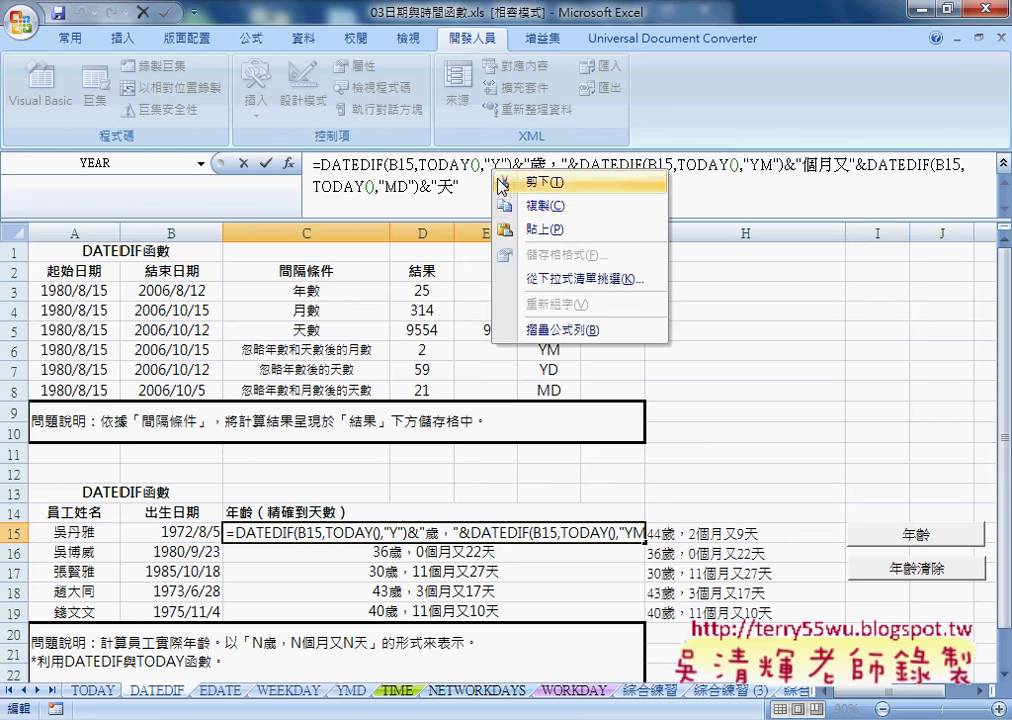
{"action": "left_click", "coordinate": [690, 201]}
{"action": "left_click", "coordinate": [245, 163]}
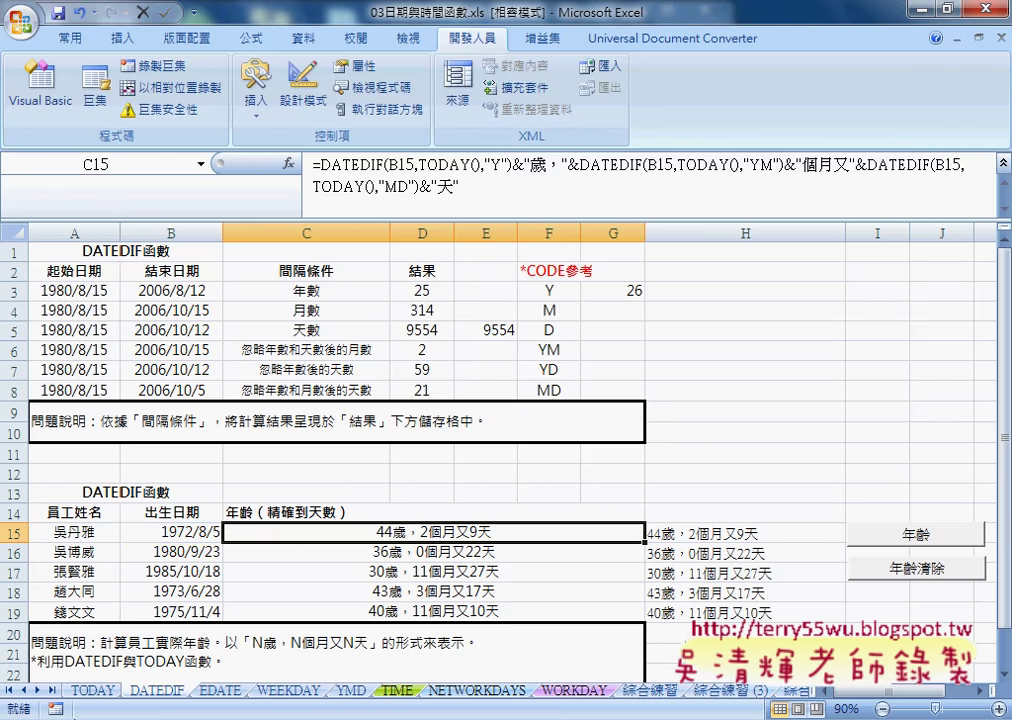
- Paste the copied DATEDIF formula into a new Notepad document
{"action": "key", "text": "super"}
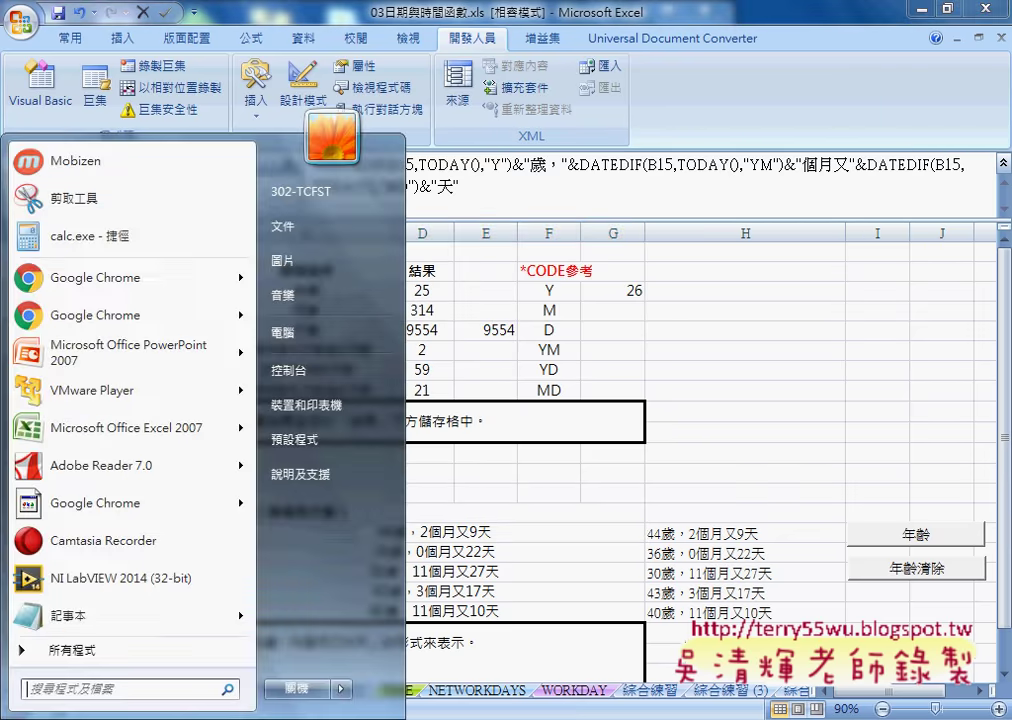
{"action": "left_click", "coordinate": [68, 615]}
{"action": "right_click", "coordinate": [239, 318]}
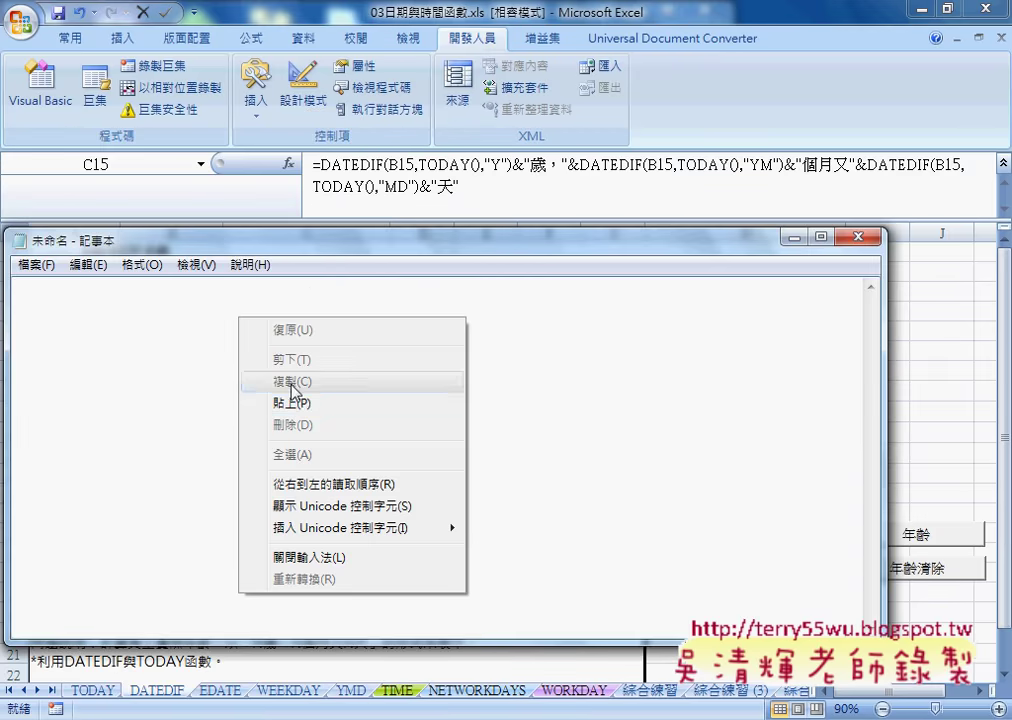
{"action": "left_click", "coordinate": [307, 404]}
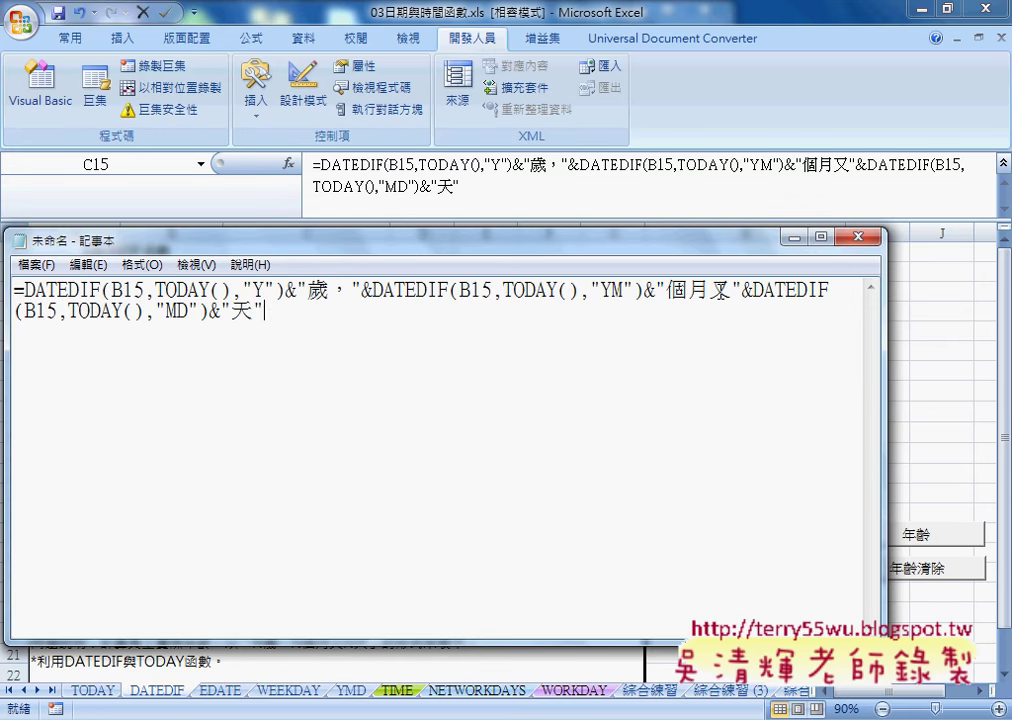
- Replace every " with "" in the formula using Replace All
{"action": "key", "text": "ctrl+h"}
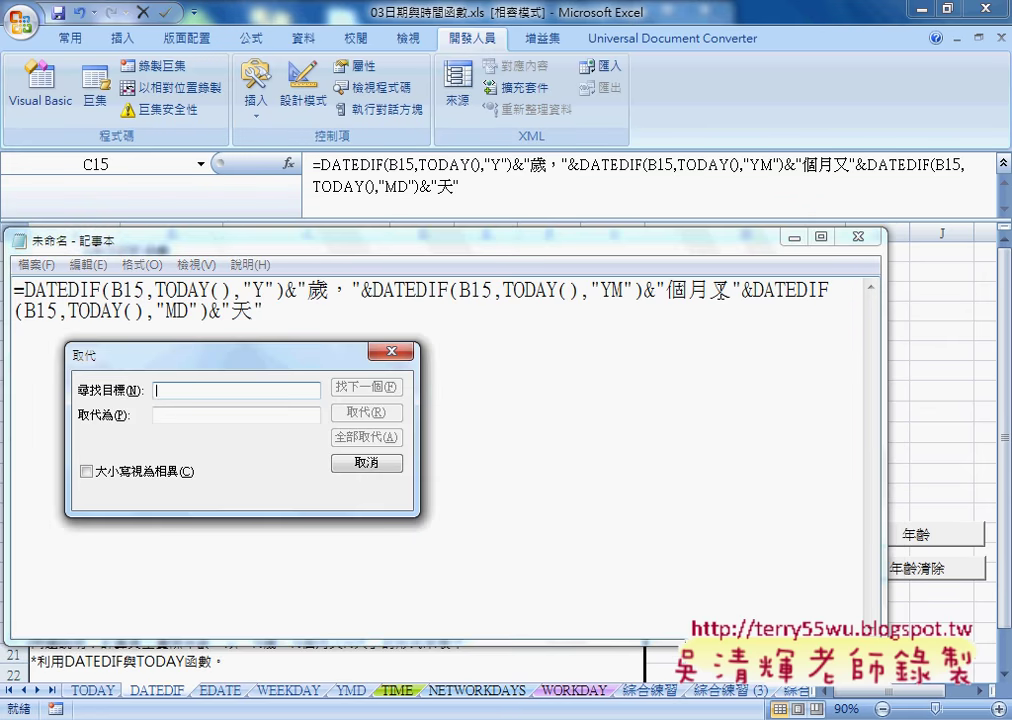
{"action": "type", "text": "\""}
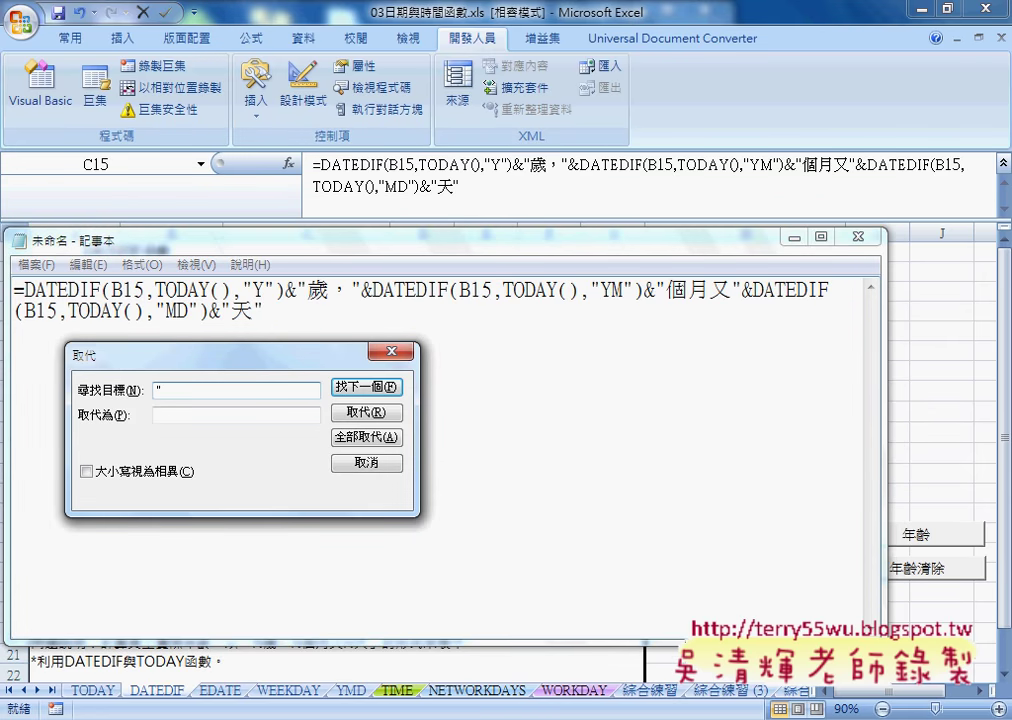
{"action": "left_click", "coordinate": [236, 414]}
{"action": "type", "text": "\"\""}
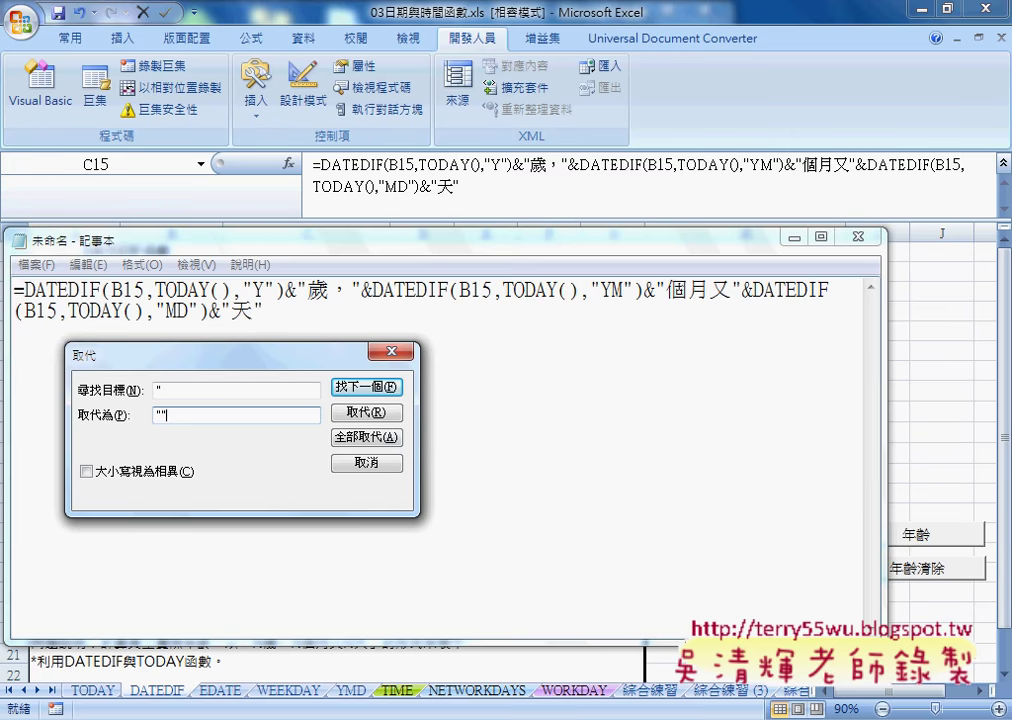
{"action": "key", "text": "alt+a"}
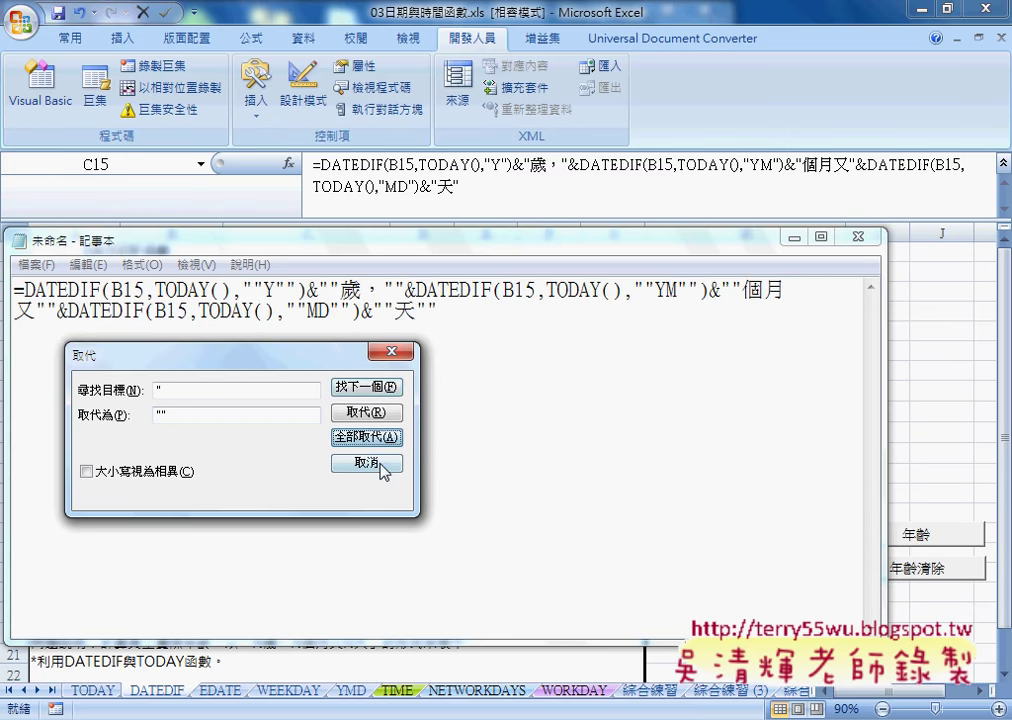
{"action": "left_click", "coordinate": [378, 464]}
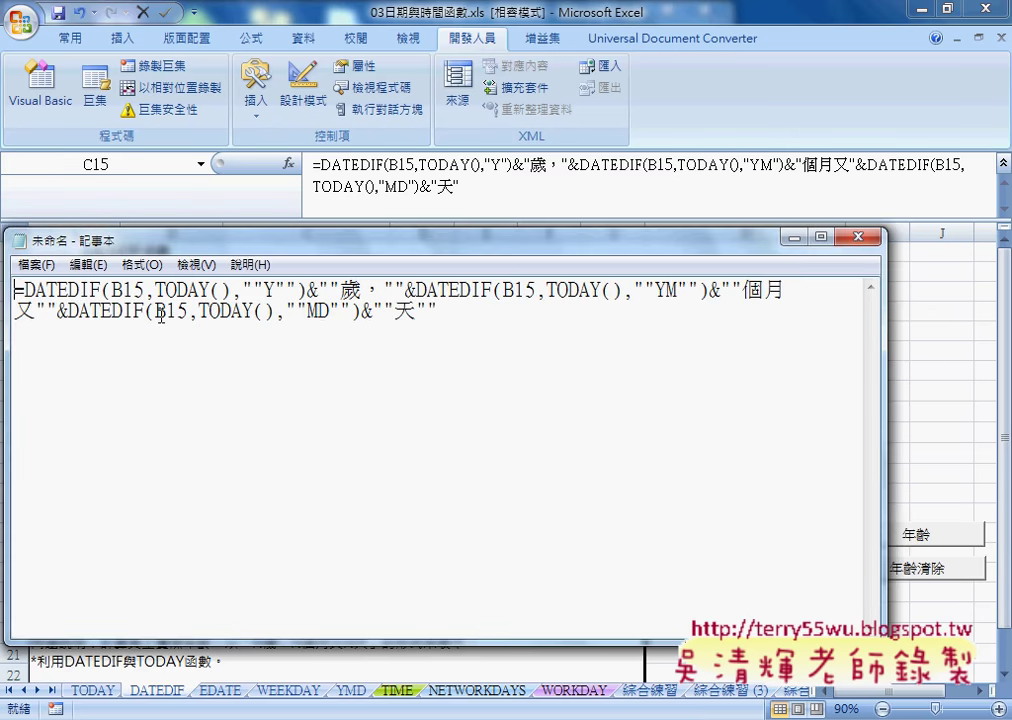
{"action": "left_click_drag", "start_coordinate": [140, 240], "coordinate": [320, 105]}
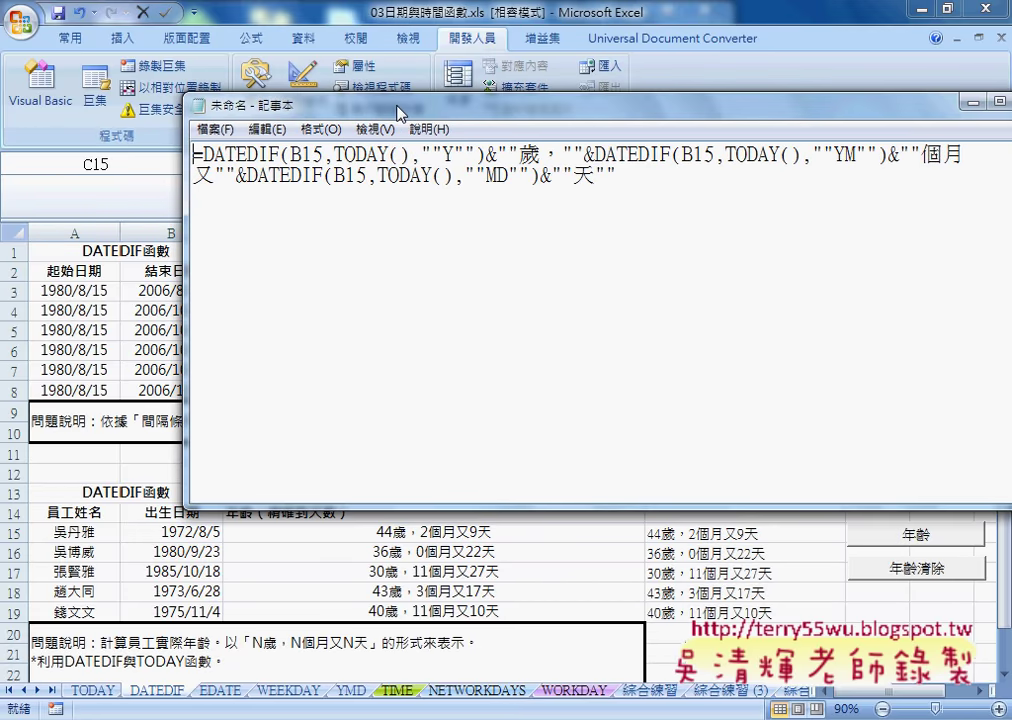
- Replace the 15 in the first B15 with " & i & "
{"action": "left_click_drag", "start_coordinate": [323, 155], "coordinate": [302, 155]}
{"action": "type", "text": "\""}
{"action": "type", "text": "&&"}
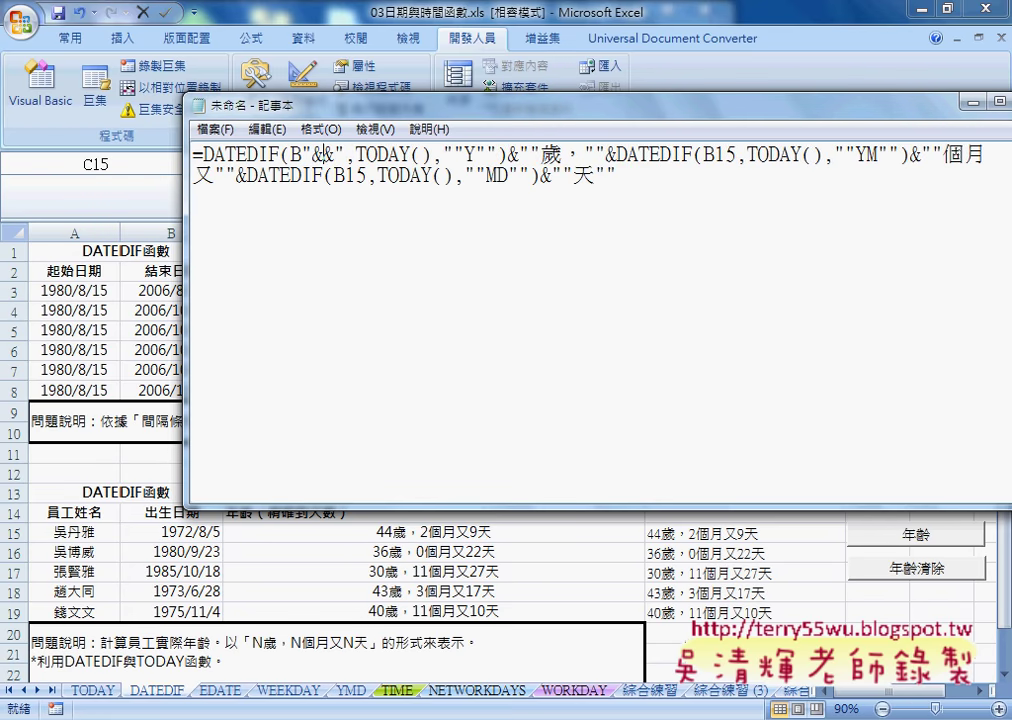
{"action": "key", "text": "shift+Left"}
{"action": "key", "text": "shift+Left"}
{"action": "left_click", "coordinate": [340, 156]}
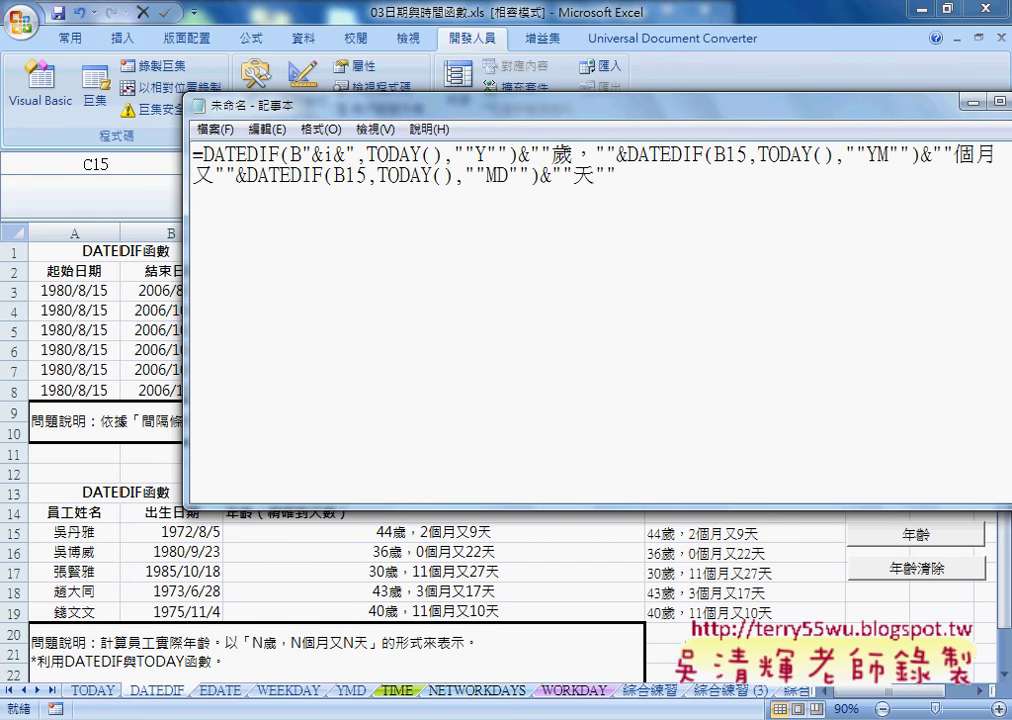
{"action": "key", "text": "Right"}
{"action": "key", "text": "Right"}
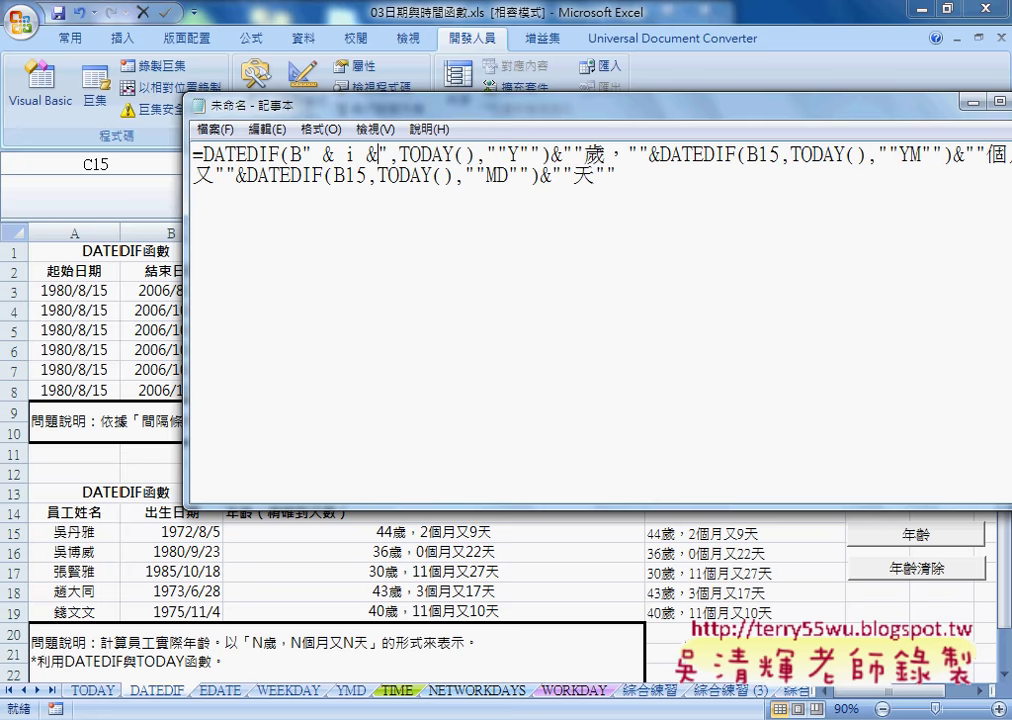
{"action": "key", "text": "Right"}
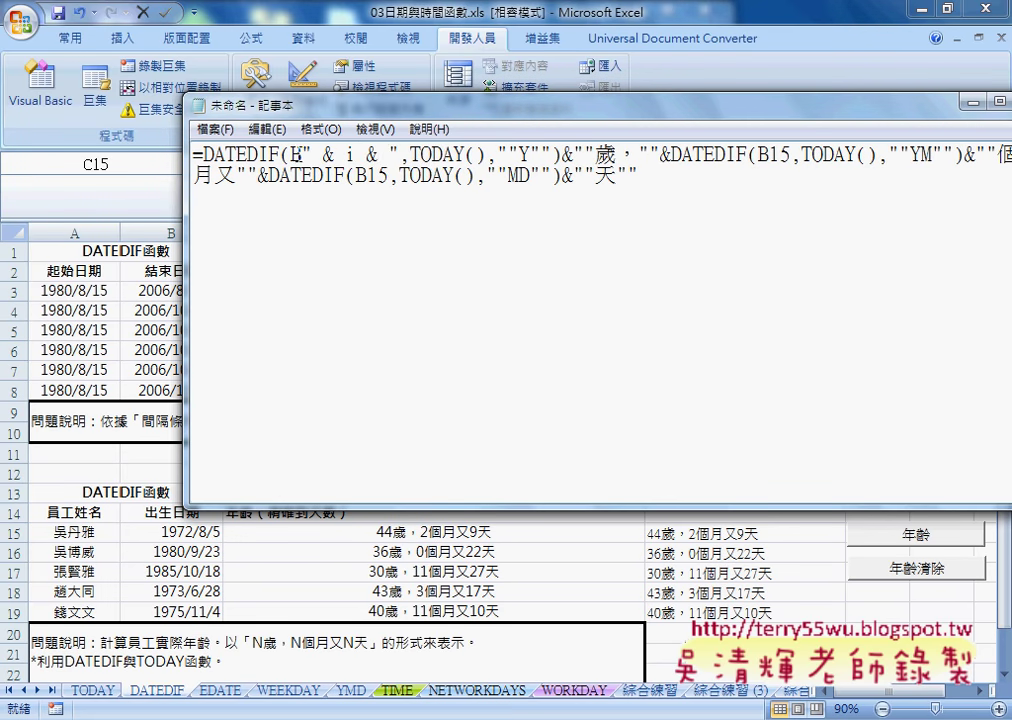
- Paste " & i & " over the 15 in the second and third B15, then select the whole formula
{"action": "left_click_drag", "start_coordinate": [303, 155], "coordinate": [401, 154]}
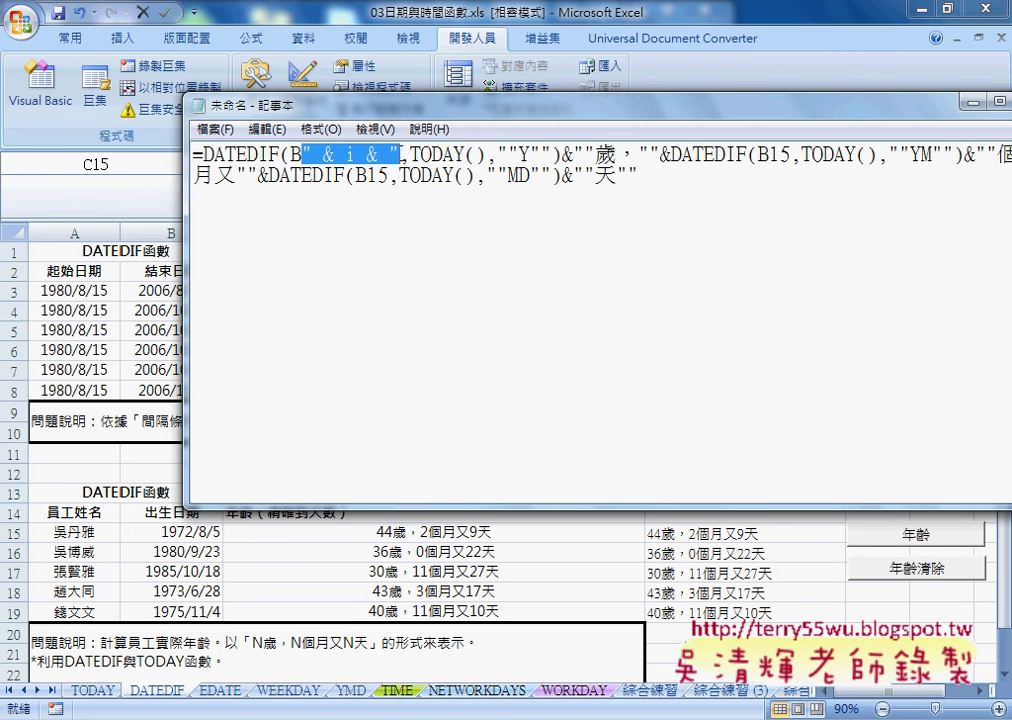
{"action": "right_click", "coordinate": [383, 155]}
{"action": "left_click", "coordinate": [380, 179]}
{"action": "left_click_drag", "start_coordinate": [478, 120], "coordinate": [338, 114]}
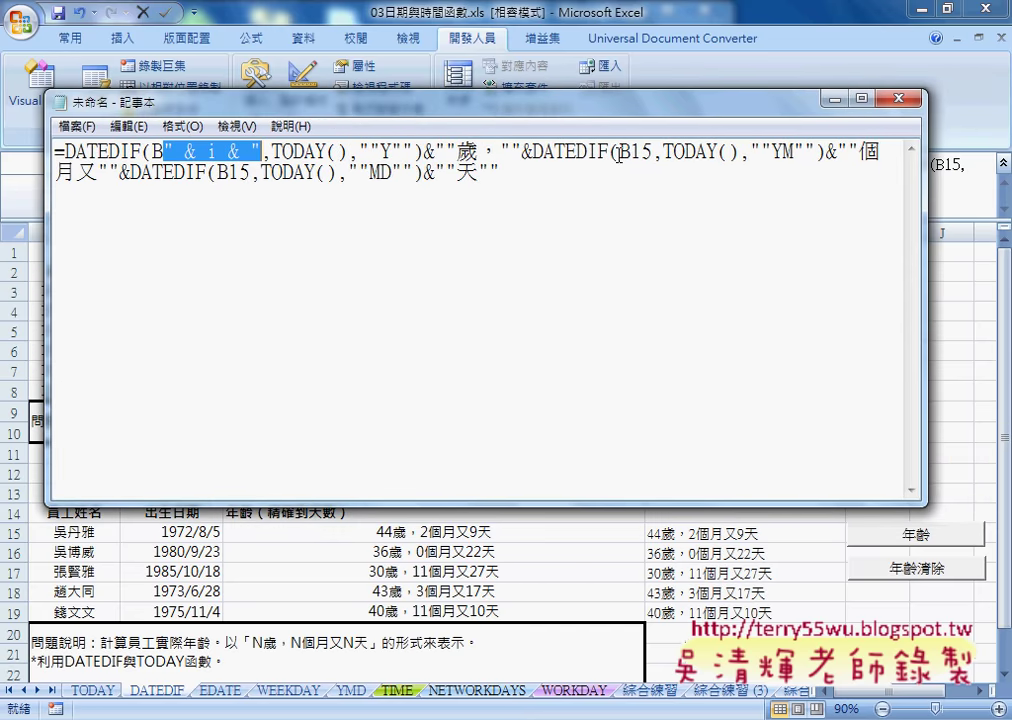
{"action": "left_click_drag", "start_coordinate": [628, 151], "coordinate": [656, 151]}
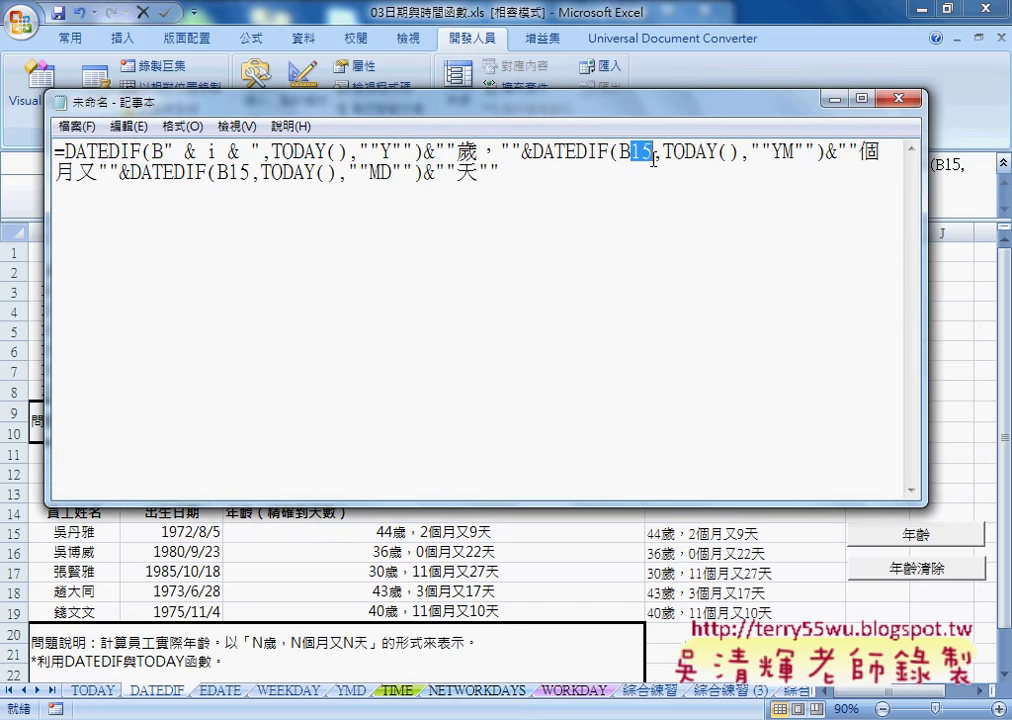
{"action": "key", "text": "ctrl+v"}
{"action": "left_click_drag", "start_coordinate": [414, 173], "coordinate": [391, 173]}
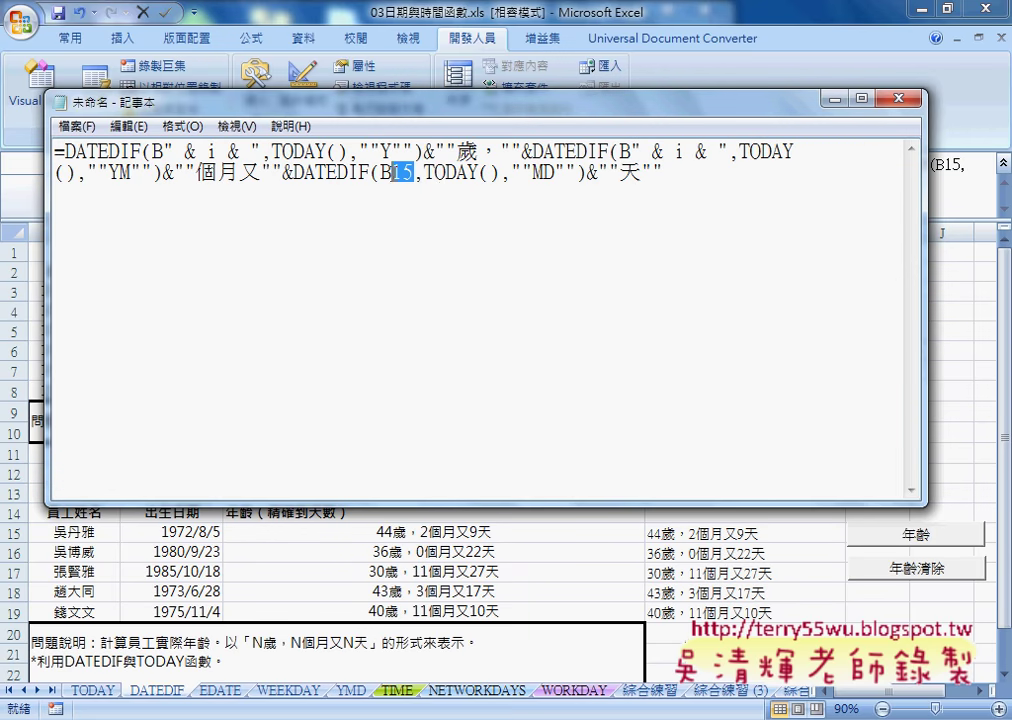
{"action": "key", "text": "ctrl+v"}
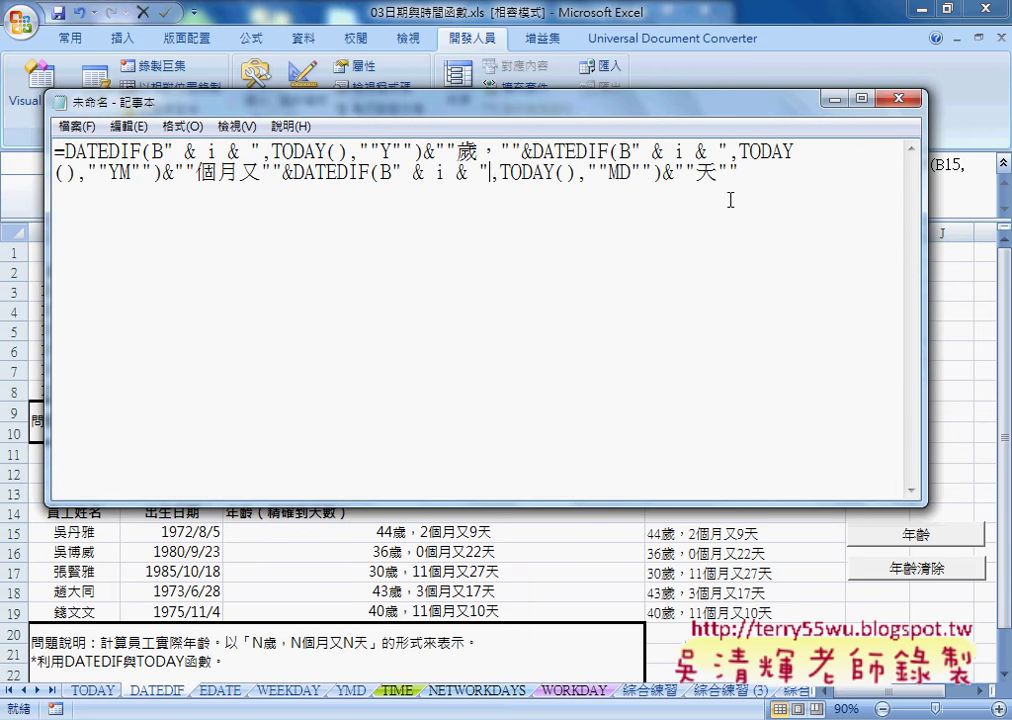
{"action": "left_click", "coordinate": [764, 174]}
{"action": "left_click_drag", "start_coordinate": [764, 174], "coordinate": [72, 152]}
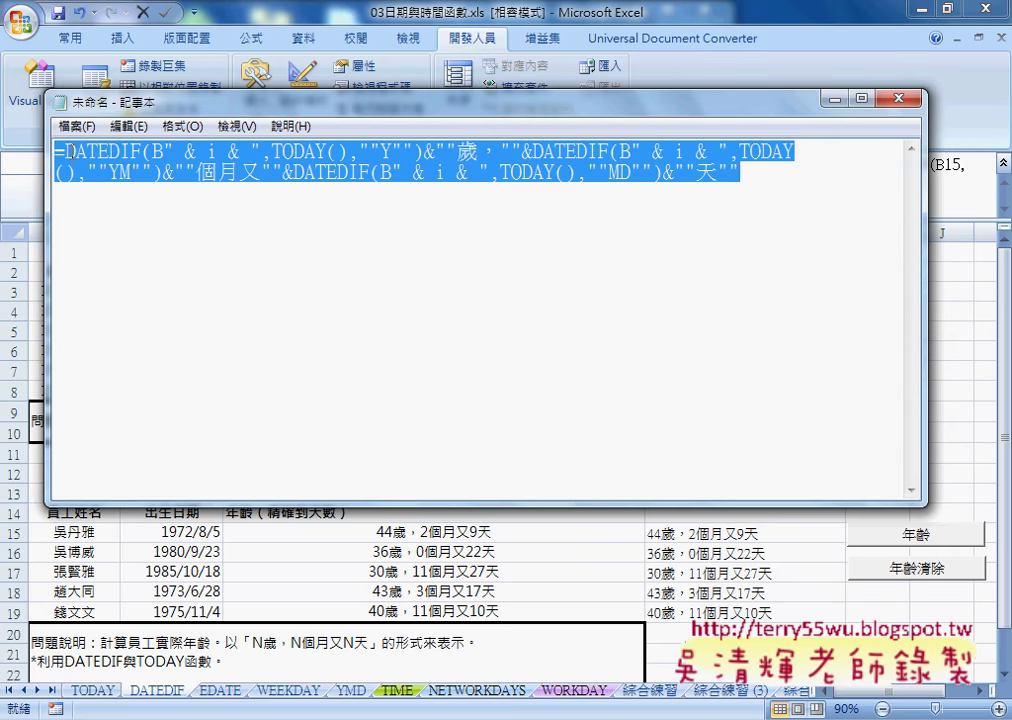
{"action": "left_click", "coordinate": [919, 540]}
- Open the 年齡 macro code via 指定巨集 > Edit and review its rows 15–19 loop and Cells(i, "H") line
{"action": "right_click", "coordinate": [919, 540]}
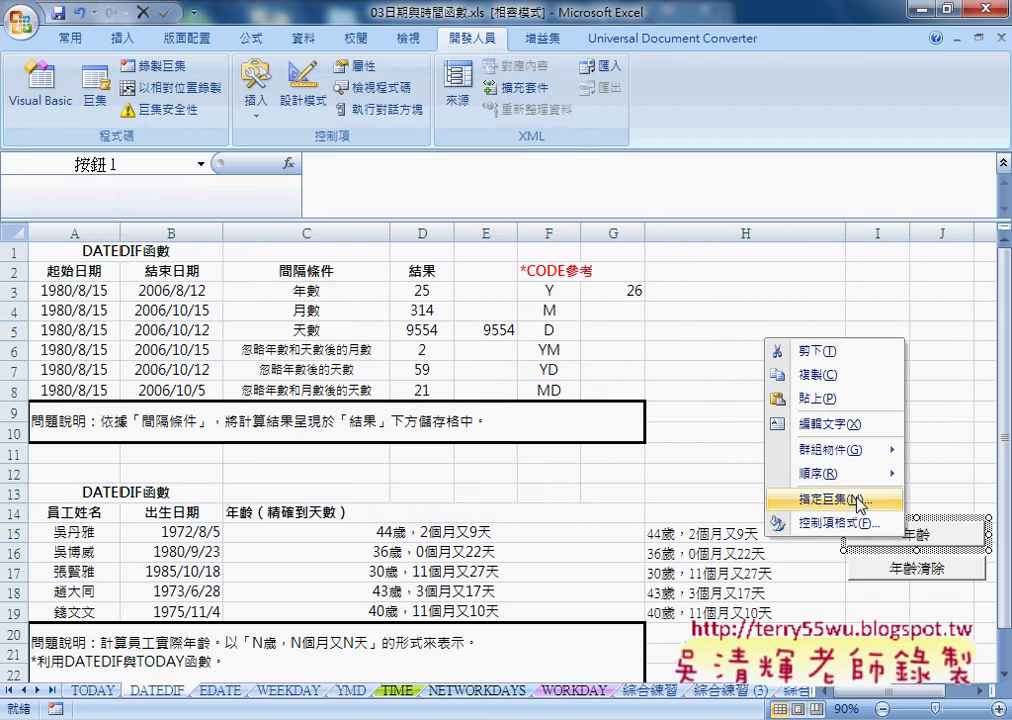
{"action": "left_click", "coordinate": [875, 503]}
{"action": "left_click", "coordinate": [962, 377]}
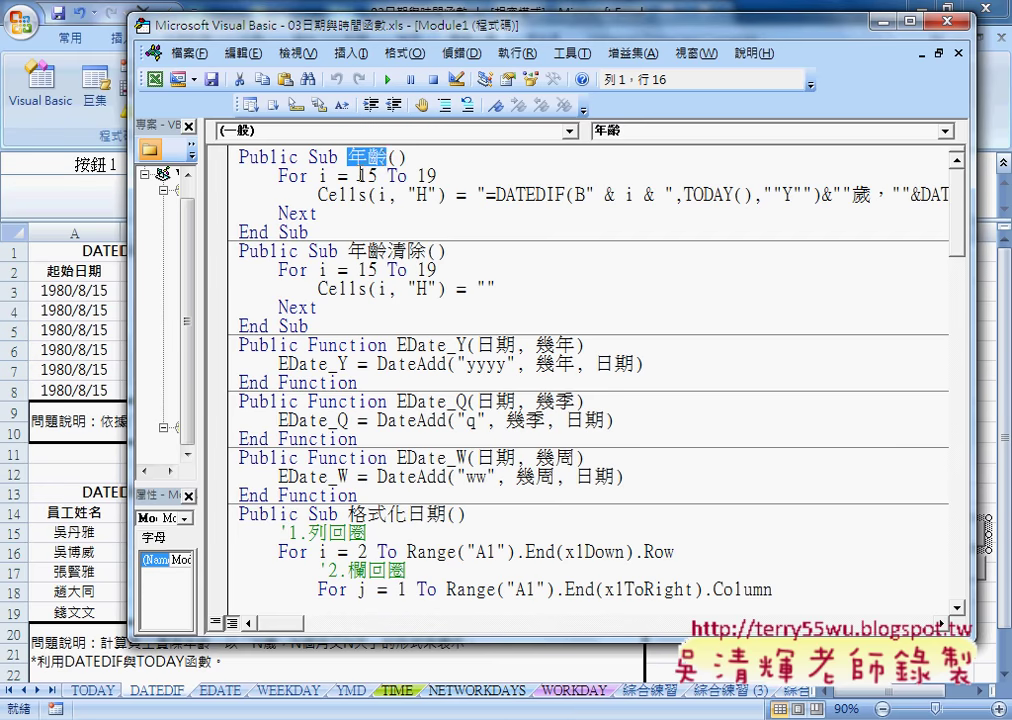
{"action": "left_click_drag", "start_coordinate": [357, 176], "coordinate": [378, 176]}
{"action": "double_click", "coordinate": [427, 176]}
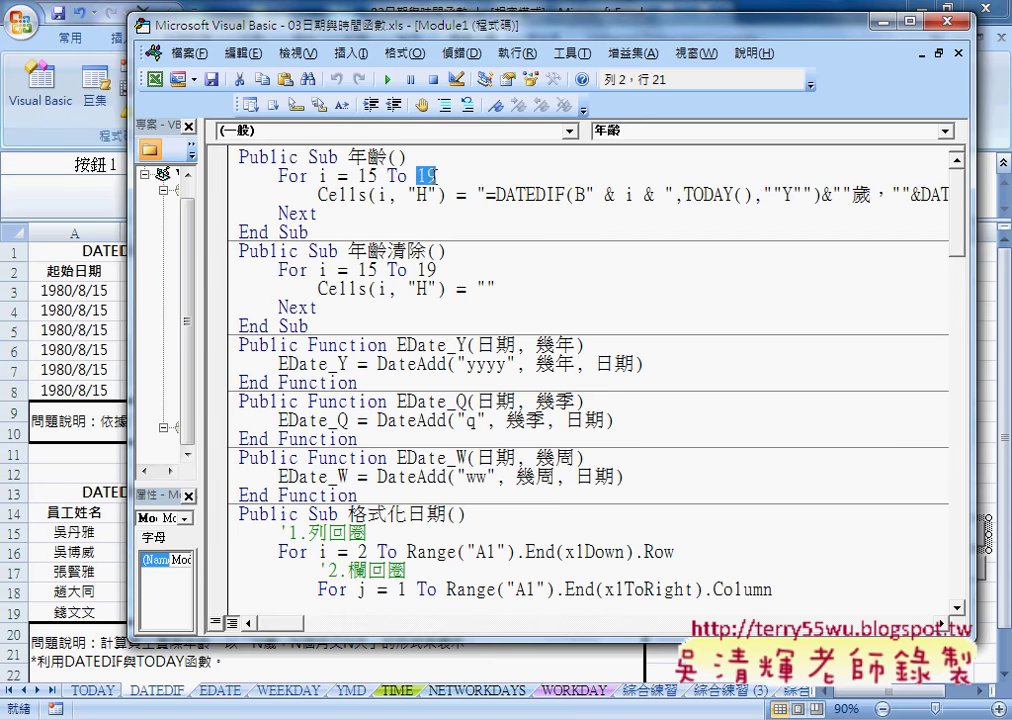
{"action": "left_click_drag", "start_coordinate": [446, 195], "coordinate": [319, 194]}
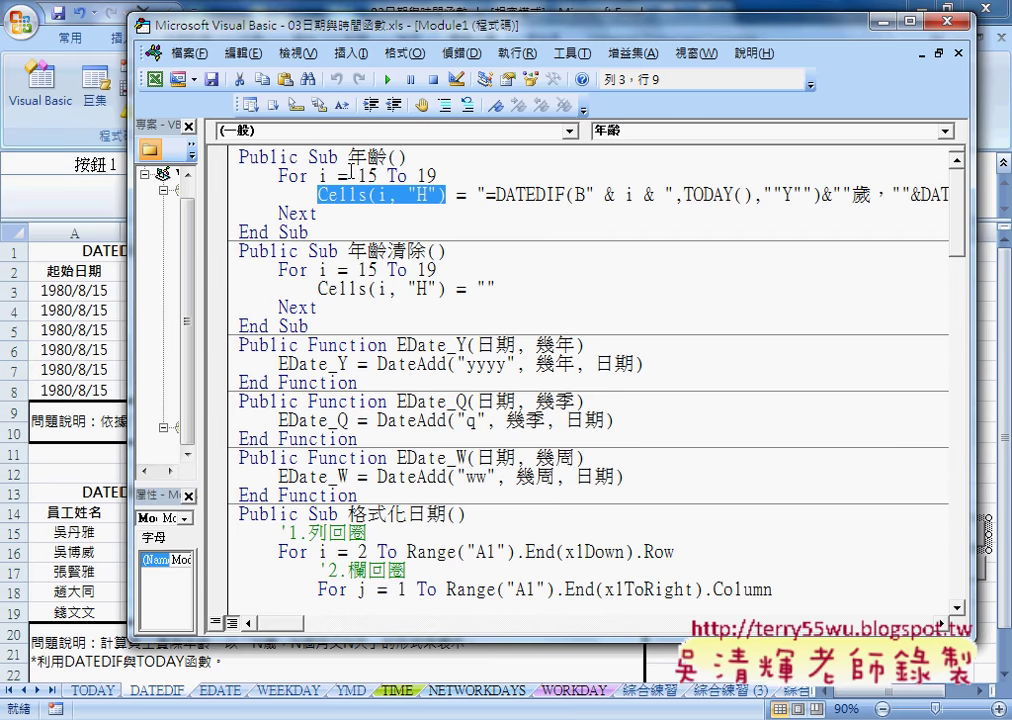
{"action": "left_click_drag", "start_coordinate": [336, 27], "coordinate": [206, 25]}
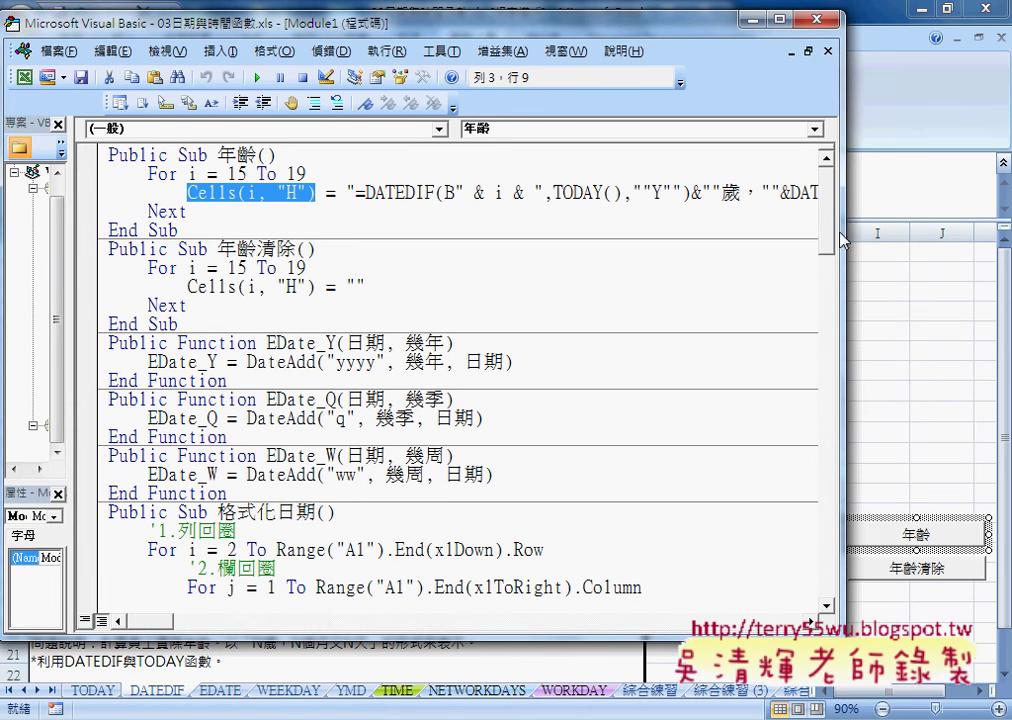
{"action": "left_click_drag", "start_coordinate": [843, 238], "coordinate": [955, 238]}
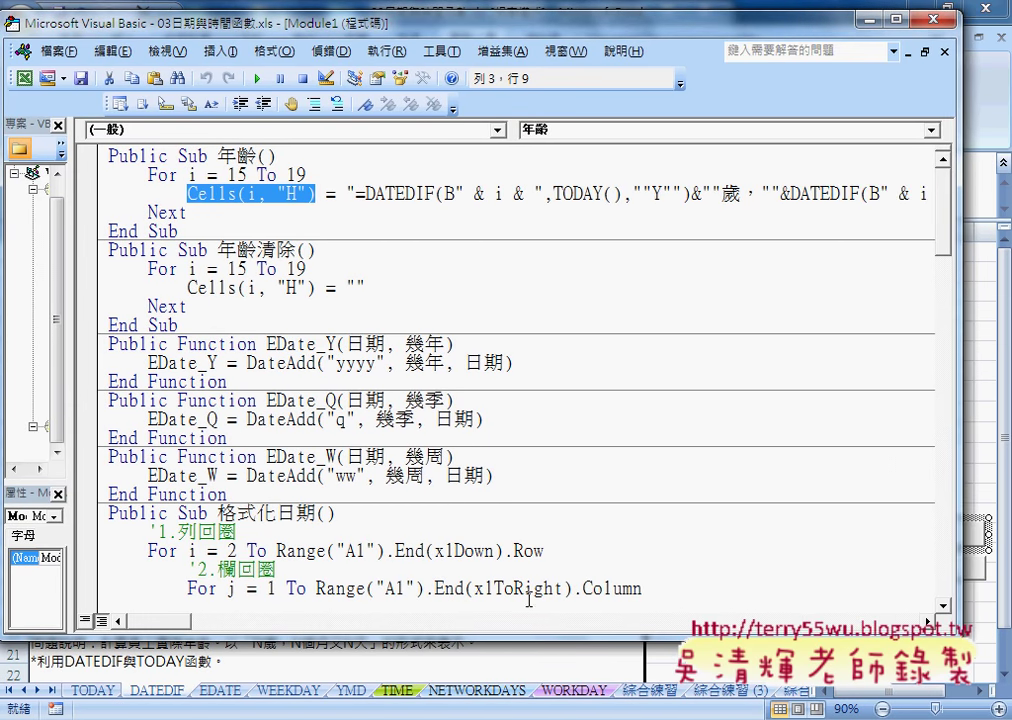
- Delete the old DATEDIF formula string, leaving empty quotes on the Cells(i, "H") line
{"action": "scroll", "coordinate": [147, 505], "scroll_direction": "right", "scroll_amount": 2}
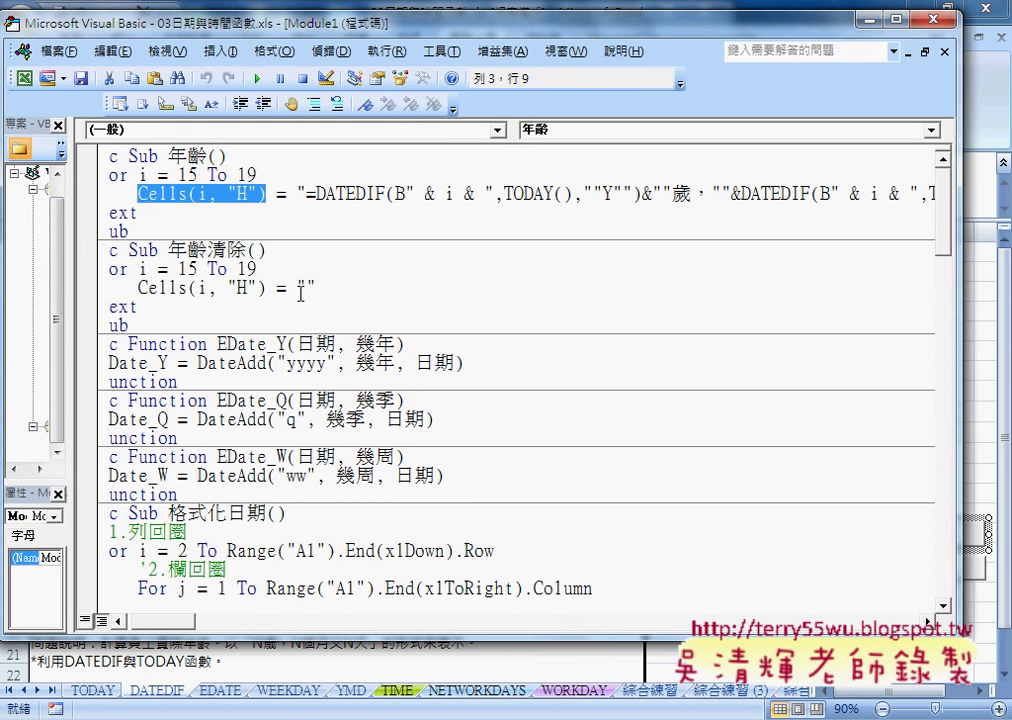
{"action": "left_click_drag", "start_coordinate": [297, 193], "coordinate": [955, 190]}
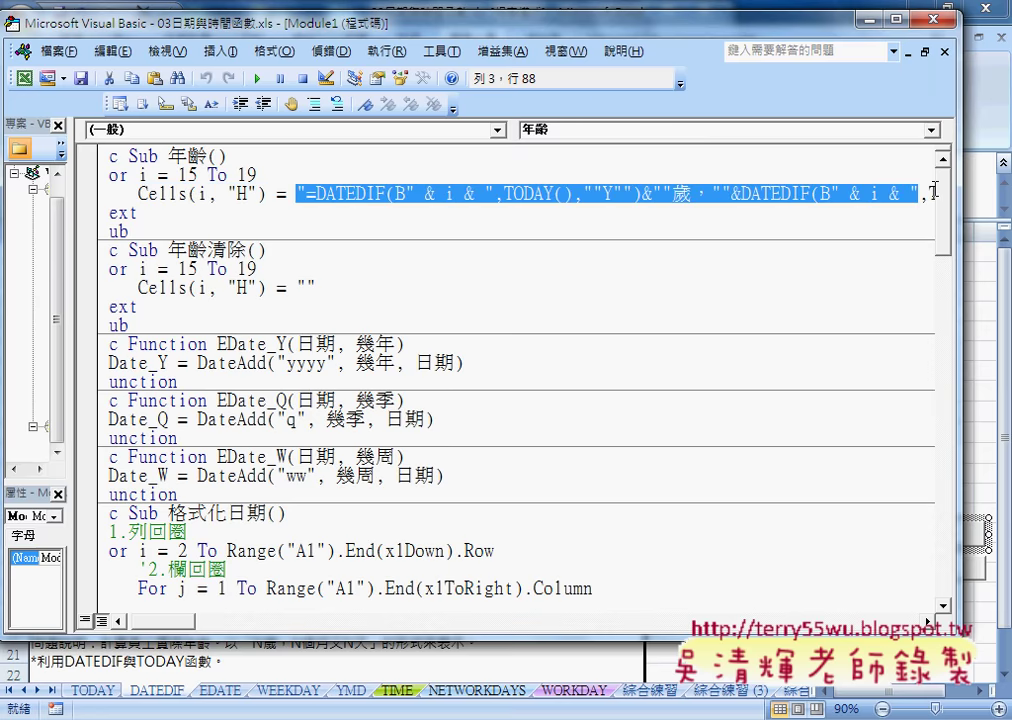
{"action": "key", "text": "Delete"}
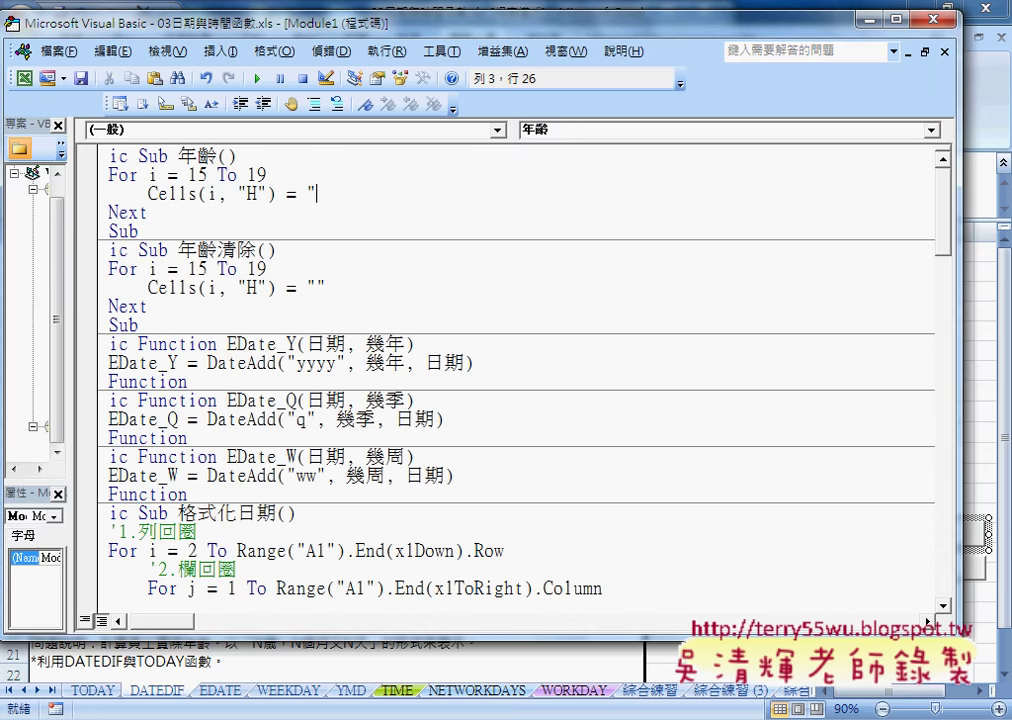
{"action": "type", "text": "\""}
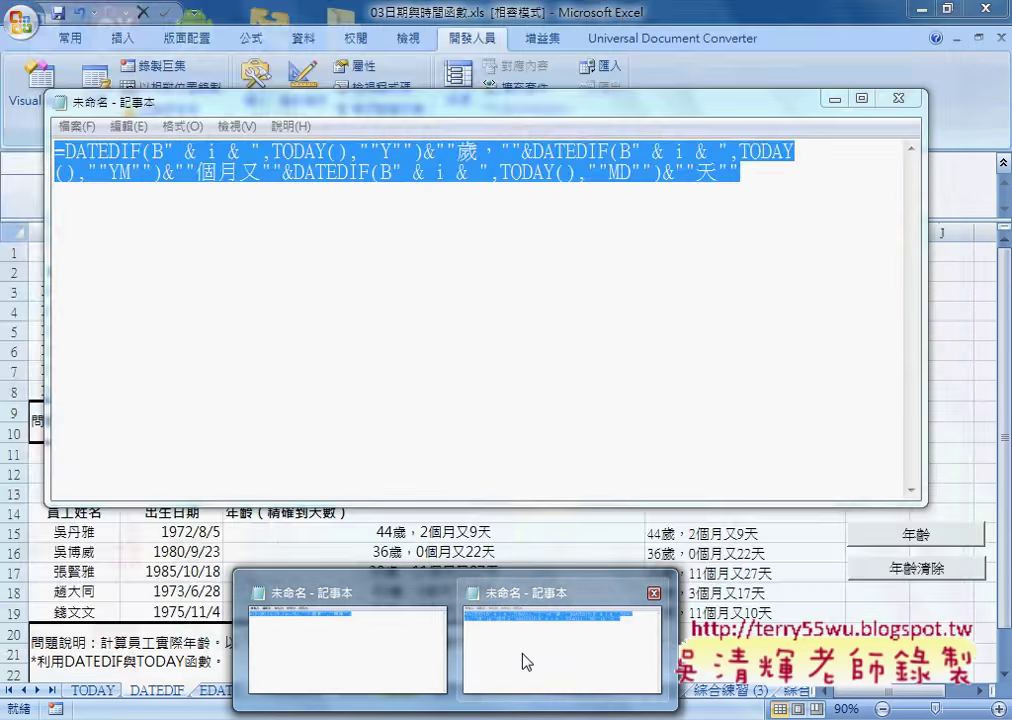
- Paste the revised Notepad formula between the quotes on the Cells(i, "H") line
{"action": "left_click", "coordinate": [522, 655]}
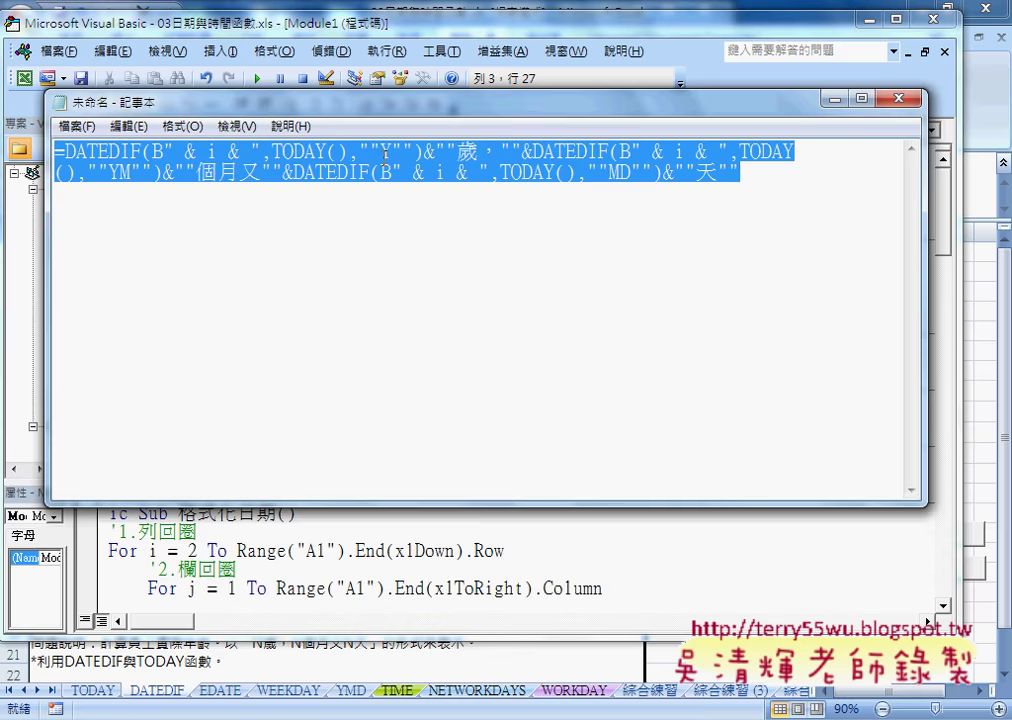
{"action": "right_click", "coordinate": [578, 162]}
{"action": "left_click", "coordinate": [605, 224]}
{"action": "left_click", "coordinate": [385, 20]}
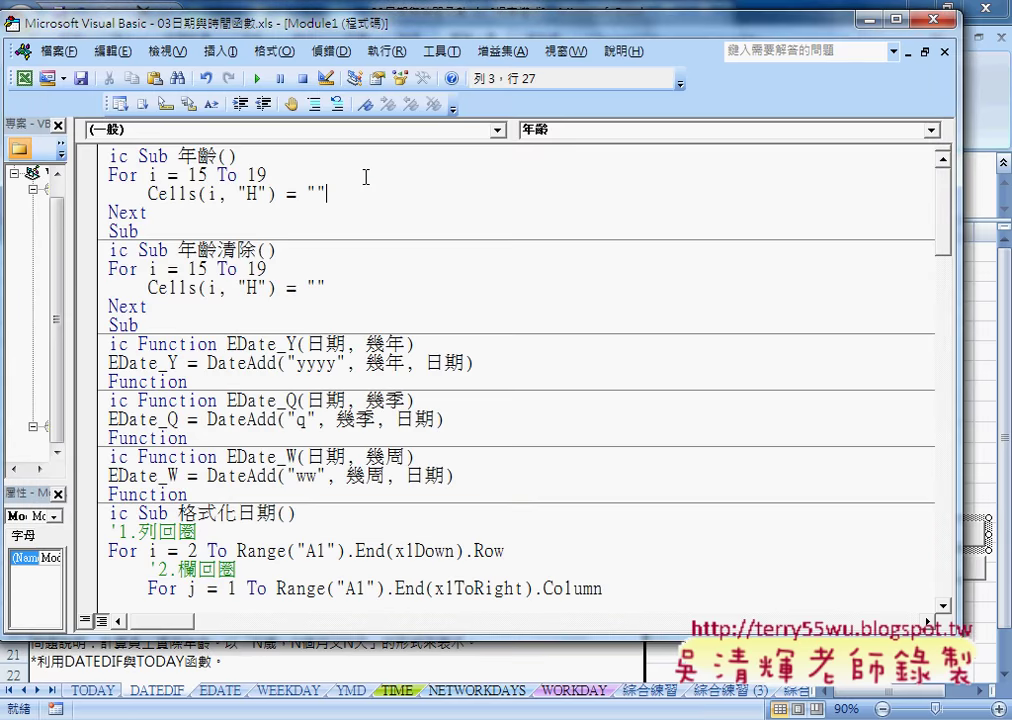
{"action": "key", "text": "Left"}
{"action": "key", "text": "ctrl+v"}
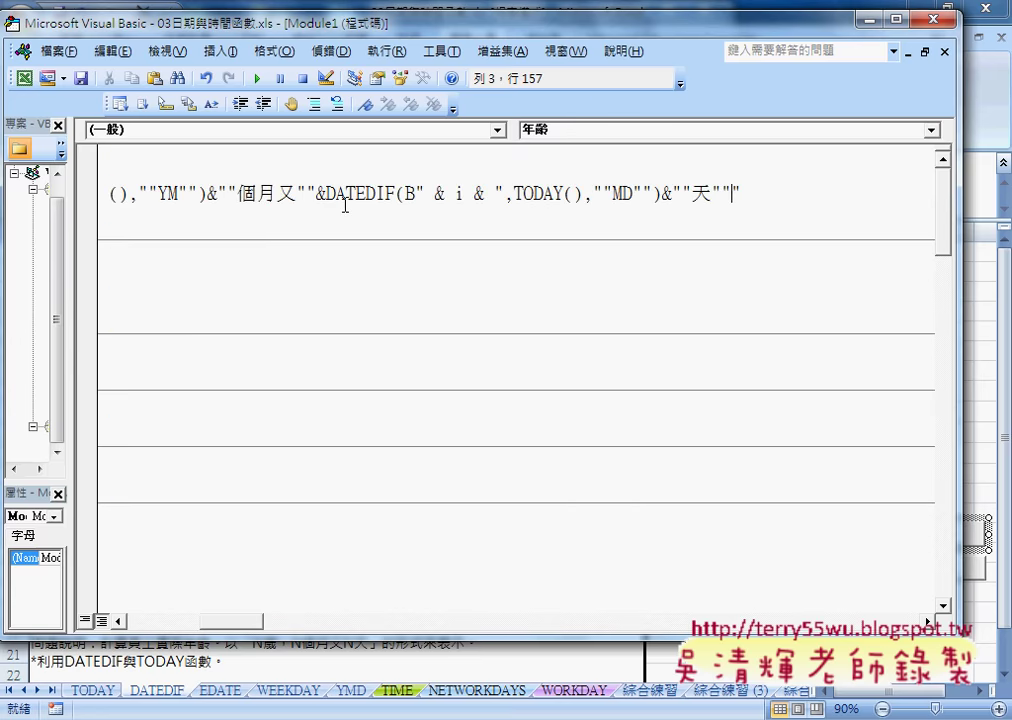
{"action": "left_click_drag", "start_coordinate": [237, 628], "coordinate": [125, 625]}
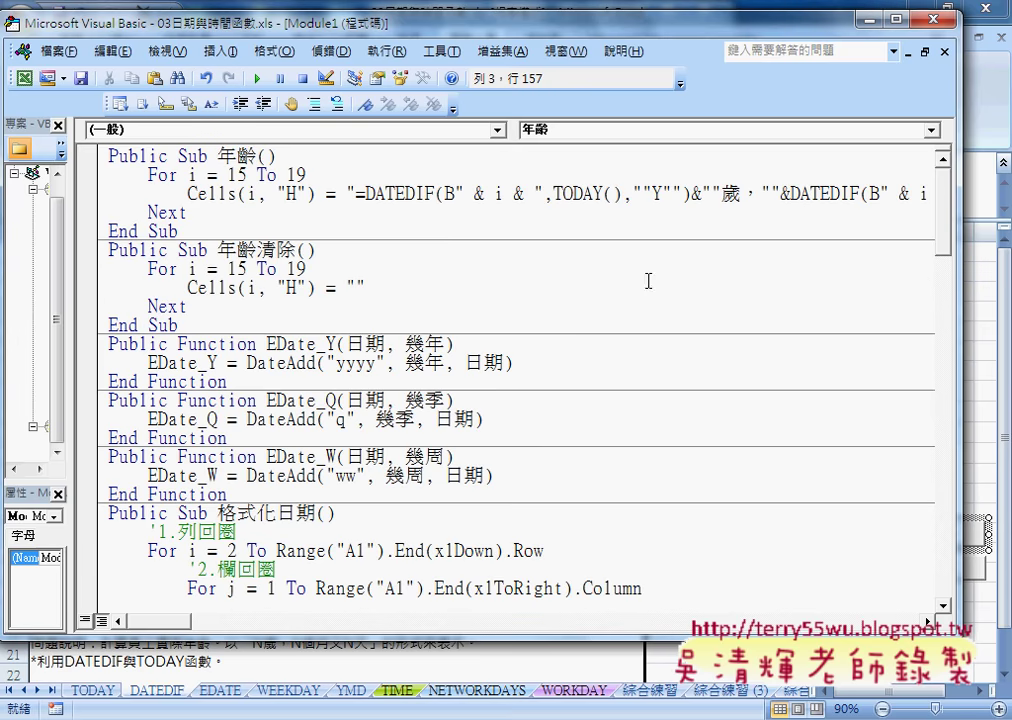
{"action": "mouse_move", "coordinate": [172, 623]}
{"action": "left_mouse_down"}
{"action": "mouse_move", "coordinate": [250, 629]}
{"action": "mouse_move", "coordinate": [120, 627]}
{"action": "left_mouse_up"}
- Break the line with a " _" continuation after the first "& i &"
{"action": "left_click_drag", "start_coordinate": [465, 194], "coordinate": [531, 194]}
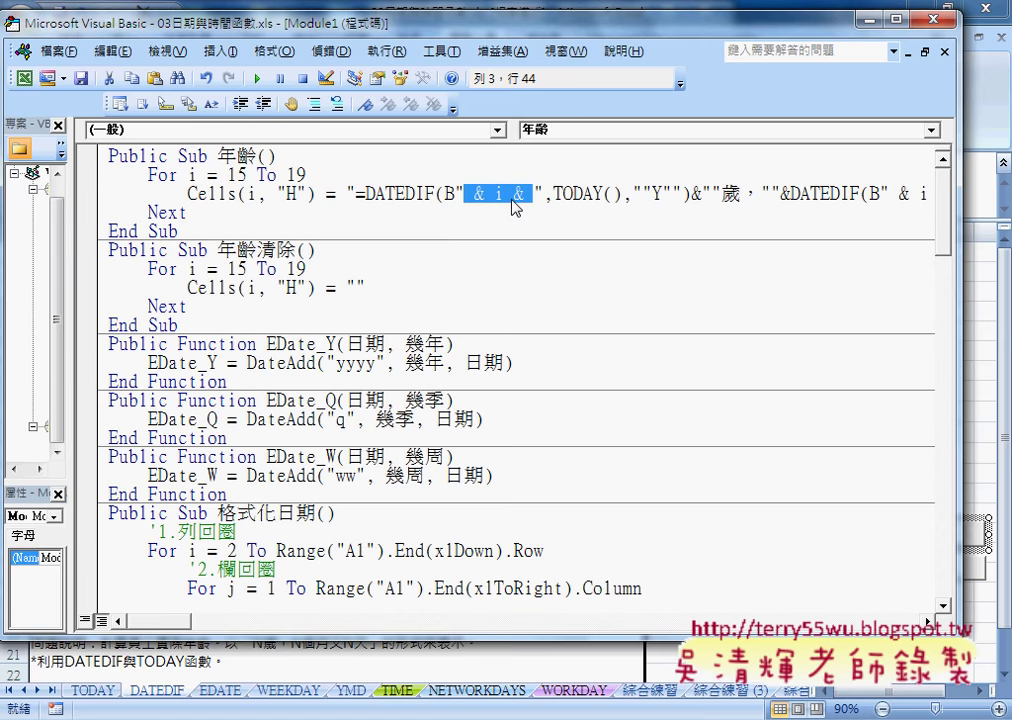
{"action": "left_click", "coordinate": [514, 195]}
{"action": "double_click", "coordinate": [517, 194]}
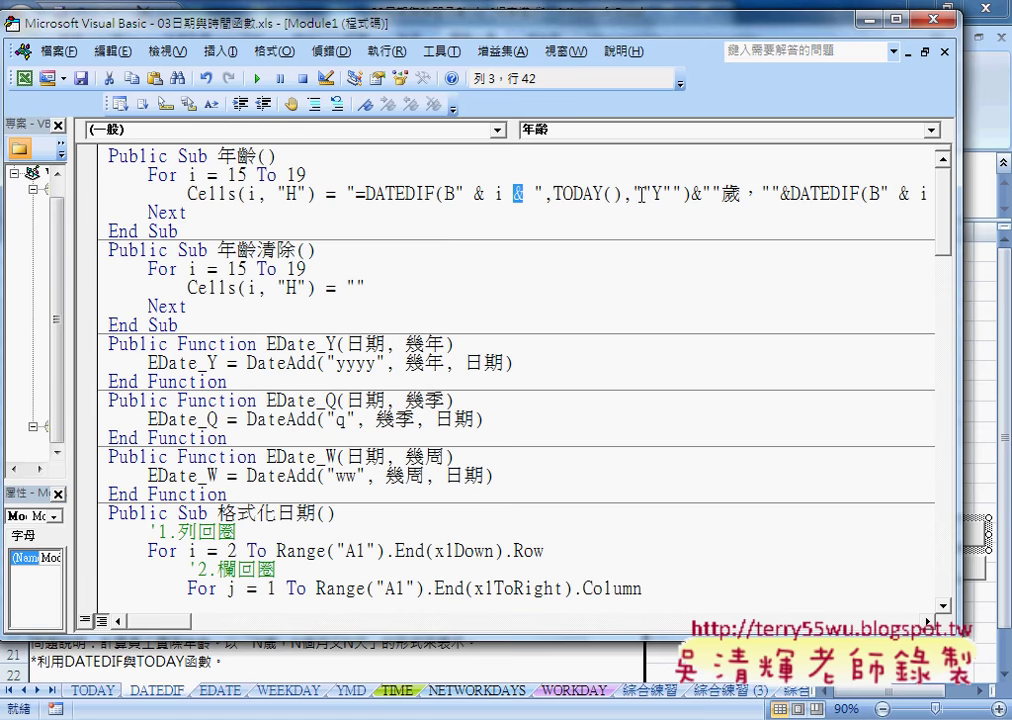
{"action": "double_click", "coordinate": [695, 195]}
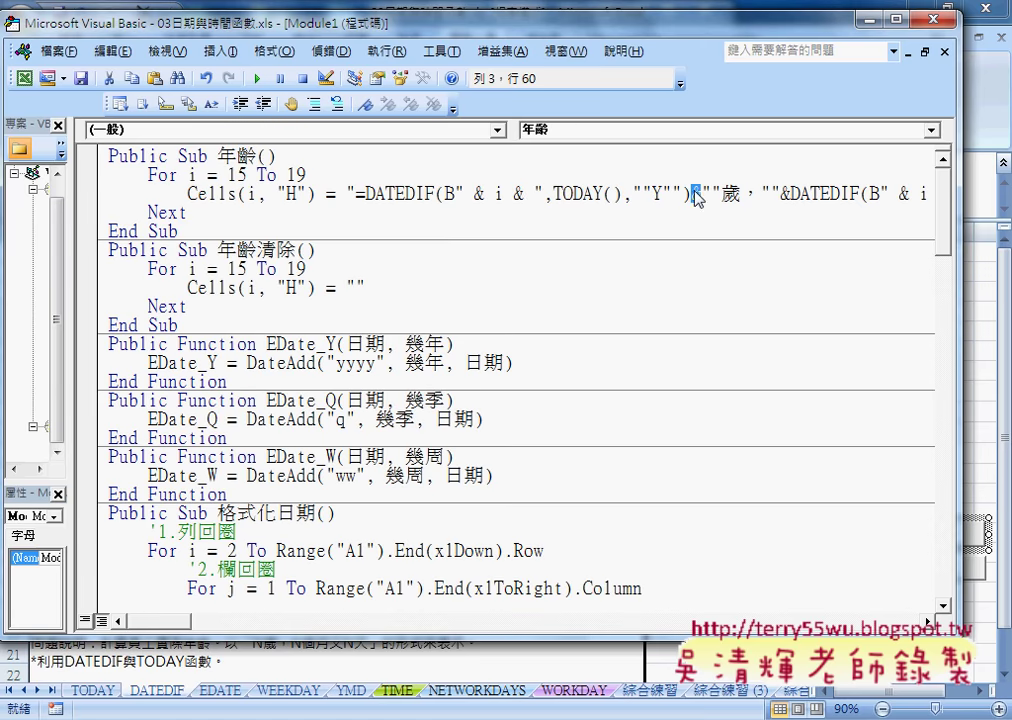
{"action": "left_click", "coordinate": [531, 193]}
{"action": "key", "text": "Right"}
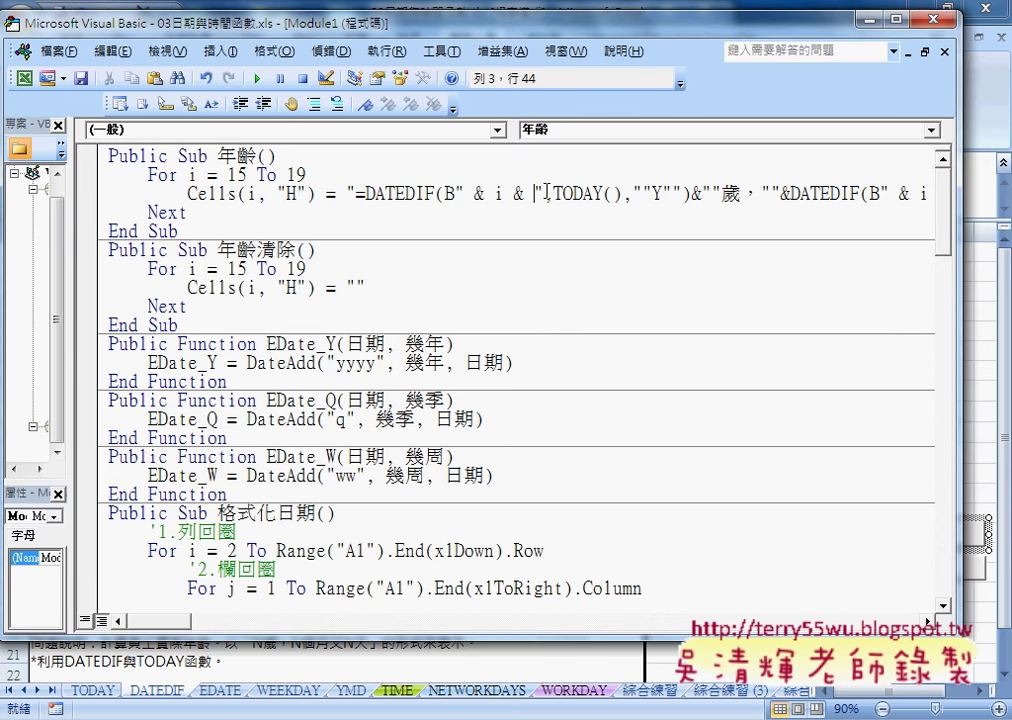
{"action": "type", "text": "_"}
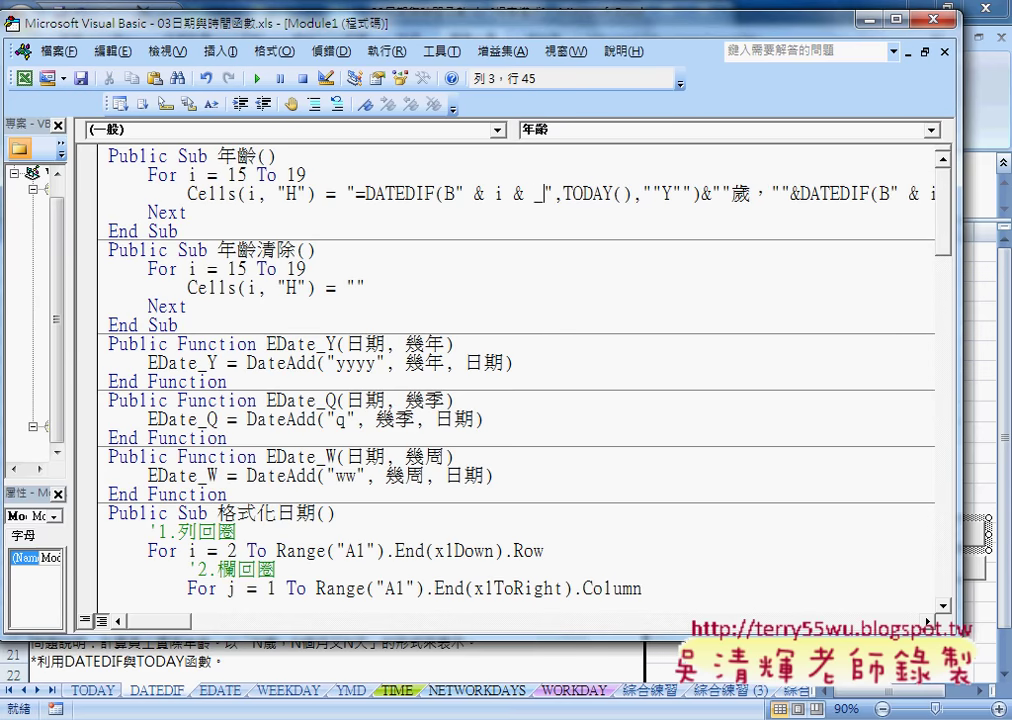
{"action": "key", "text": "Return"}
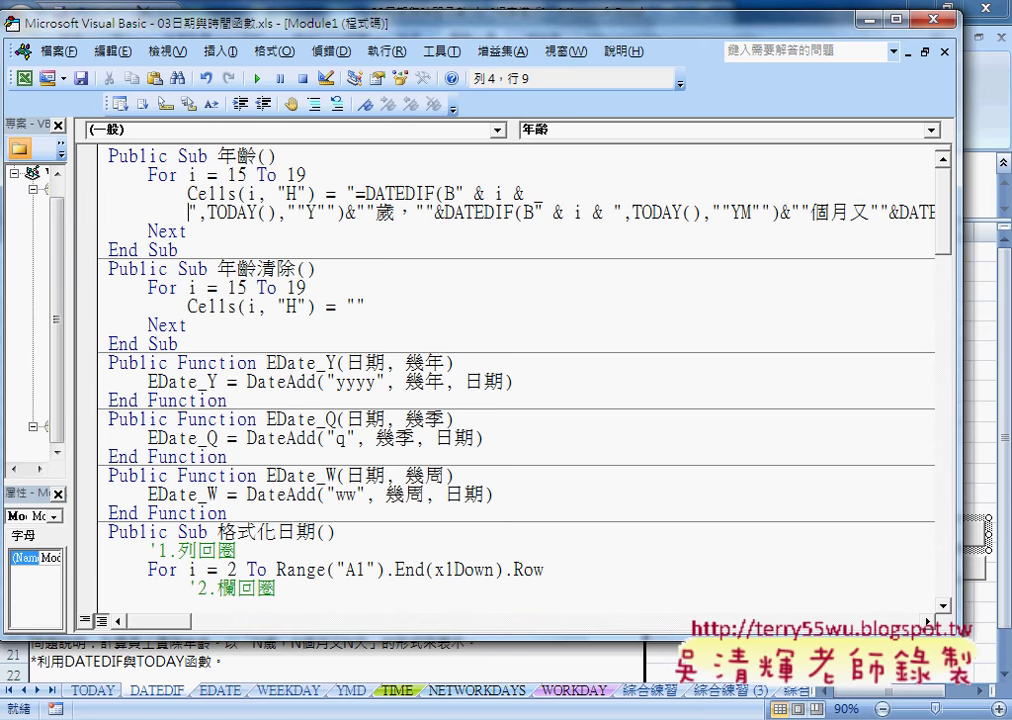
- Add a second " _" continuation line break after the second "& i &"
{"action": "left_click", "coordinate": [614, 212]}
{"action": "double_click", "coordinate": [575, 212]}
{"action": "left_click", "coordinate": [614, 212]}
{"action": "left_click", "coordinate": [608, 212]}
{"action": "left_click", "coordinate": [620, 212]}
{"action": "type", "text": "_"}
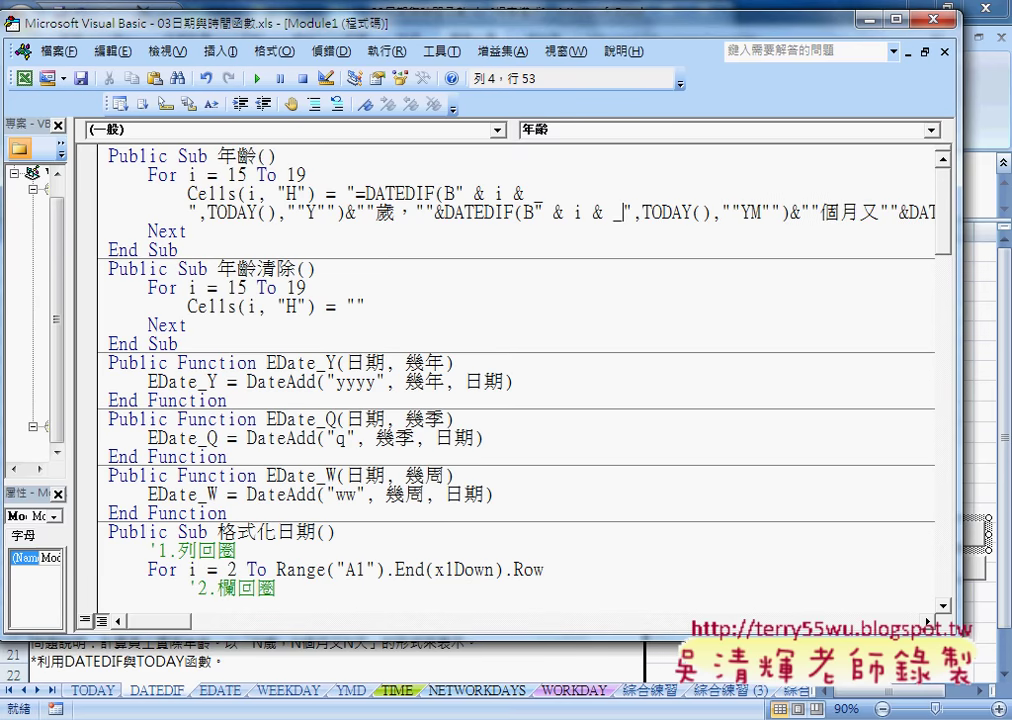
{"action": "key", "text": "Return"}
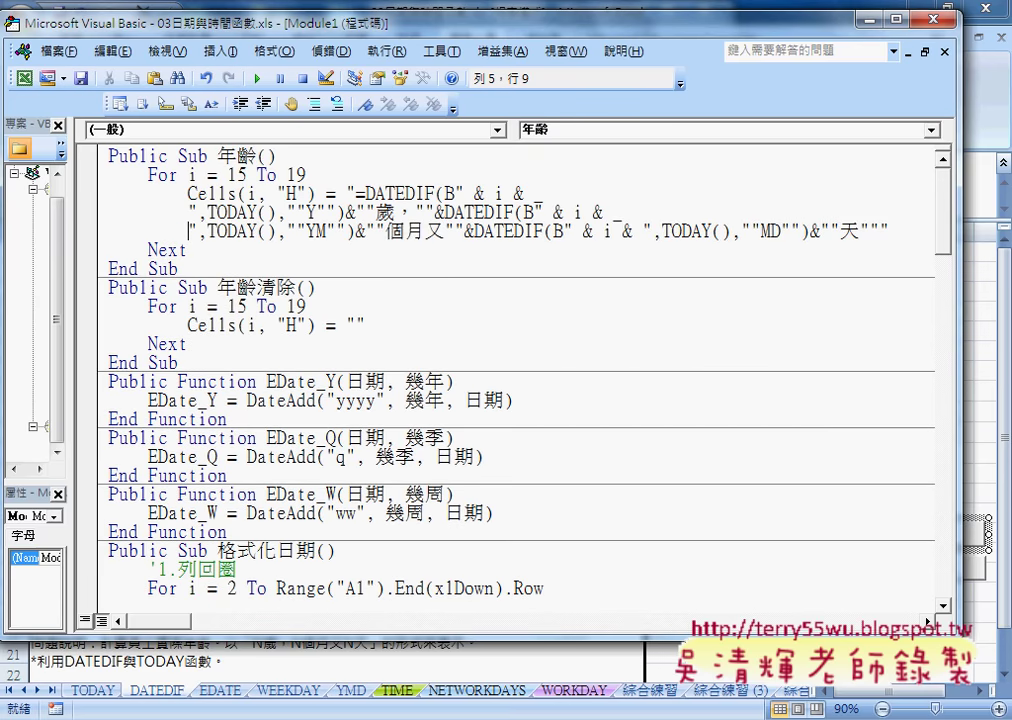